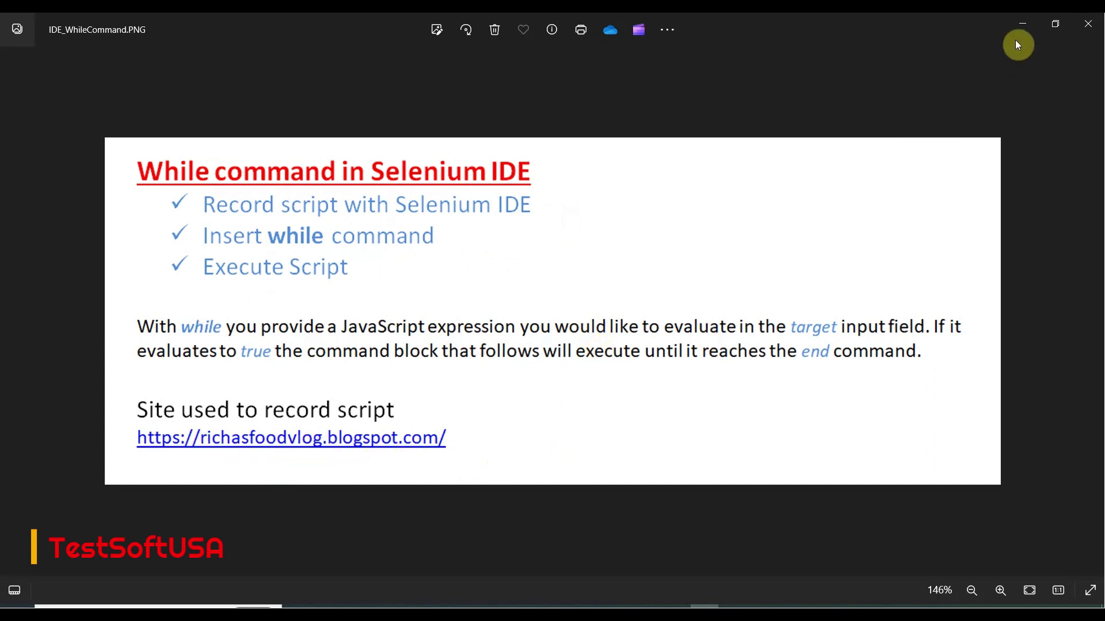
Minimize the Photos window showing the While command slide
left_click(1028, 31)
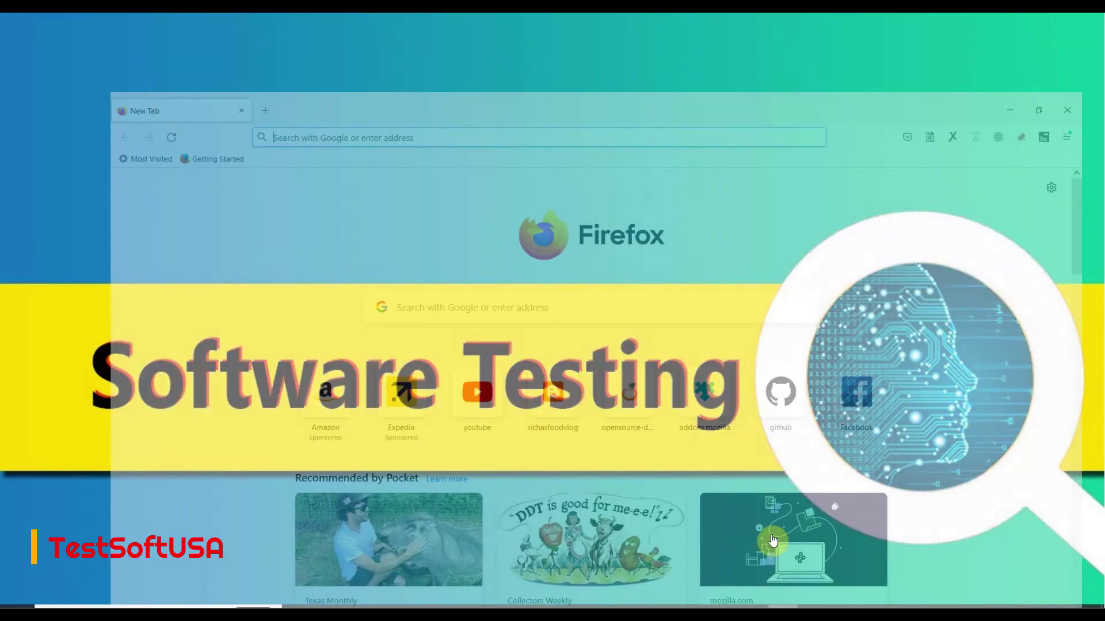
Maximize the Firefox new-tab window to fill the screen
double_click(745, 111)
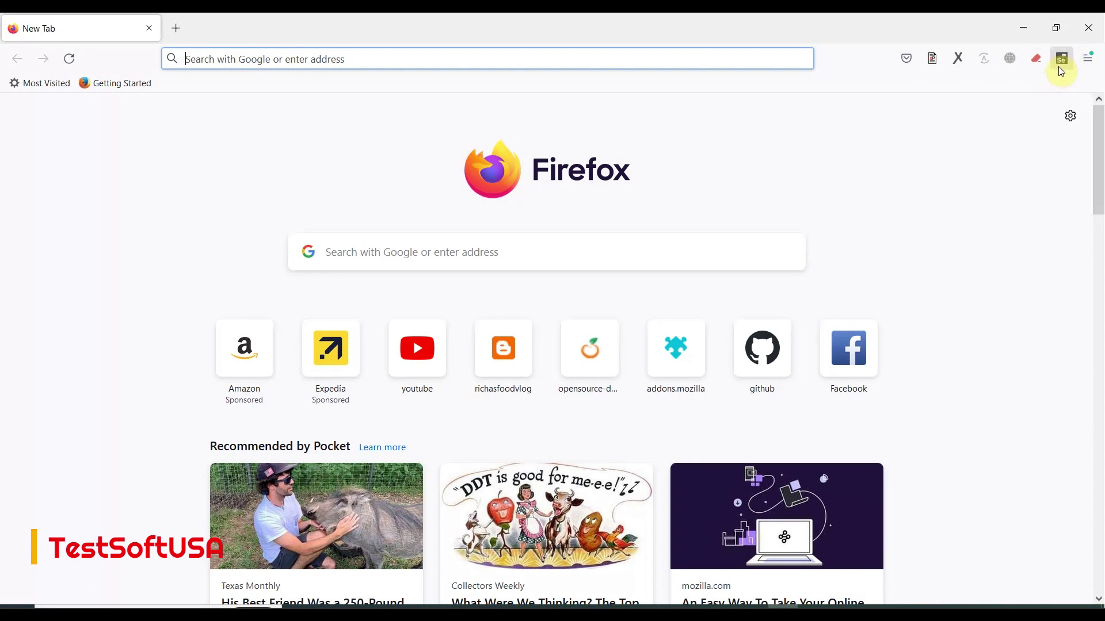
Launch Selenium IDE and create a new recording project named Project1
left_click(1061, 61)
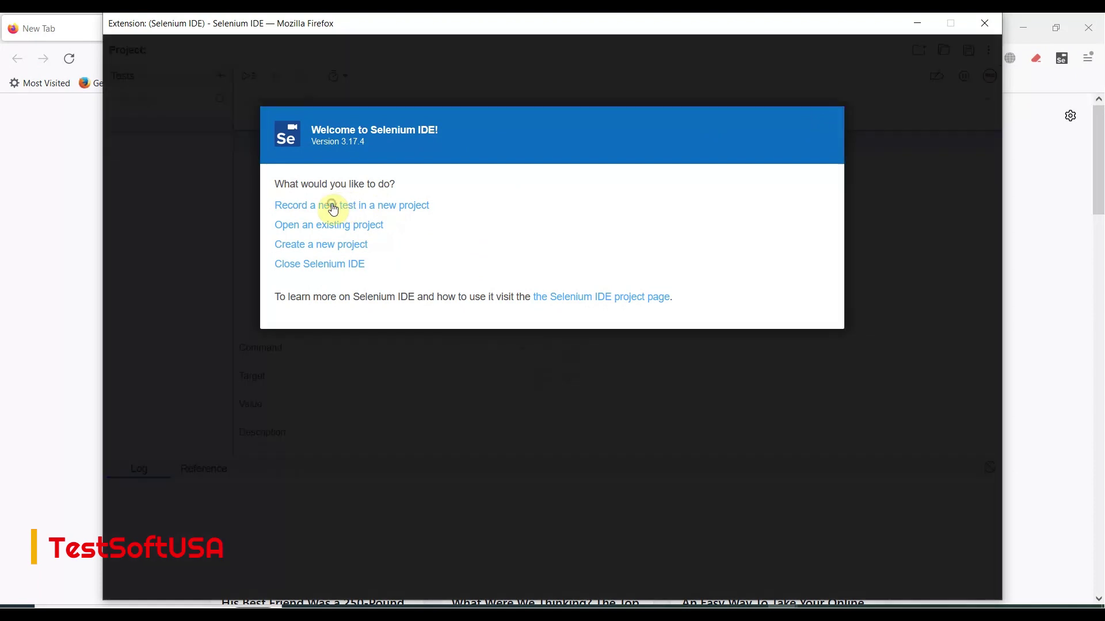
left_click(332, 208)
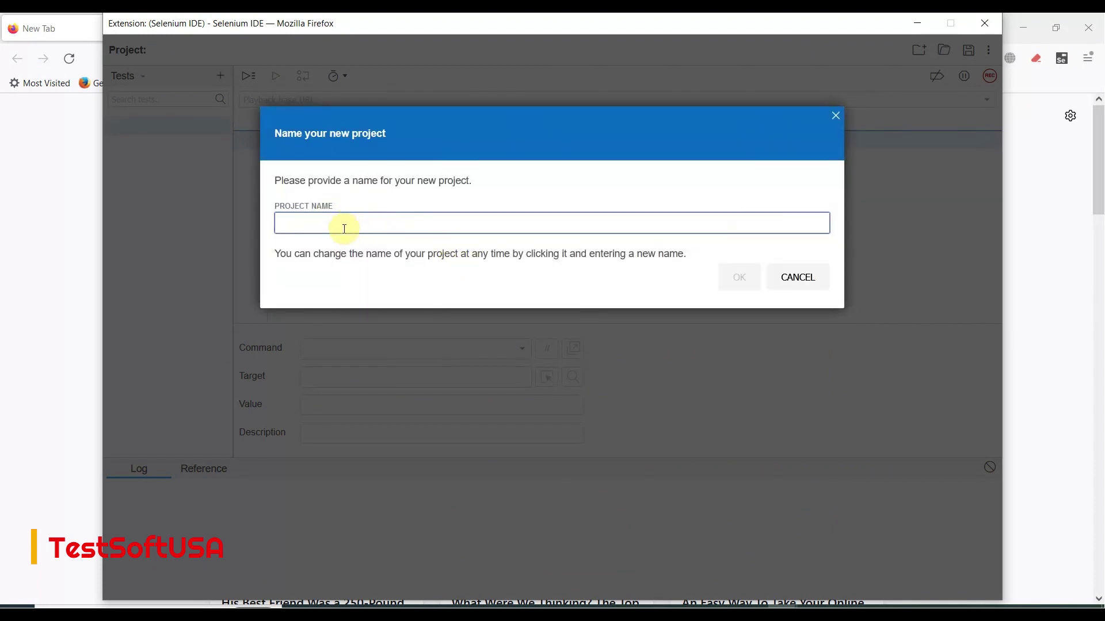
type("Project")
type("1")
left_click(736, 277)
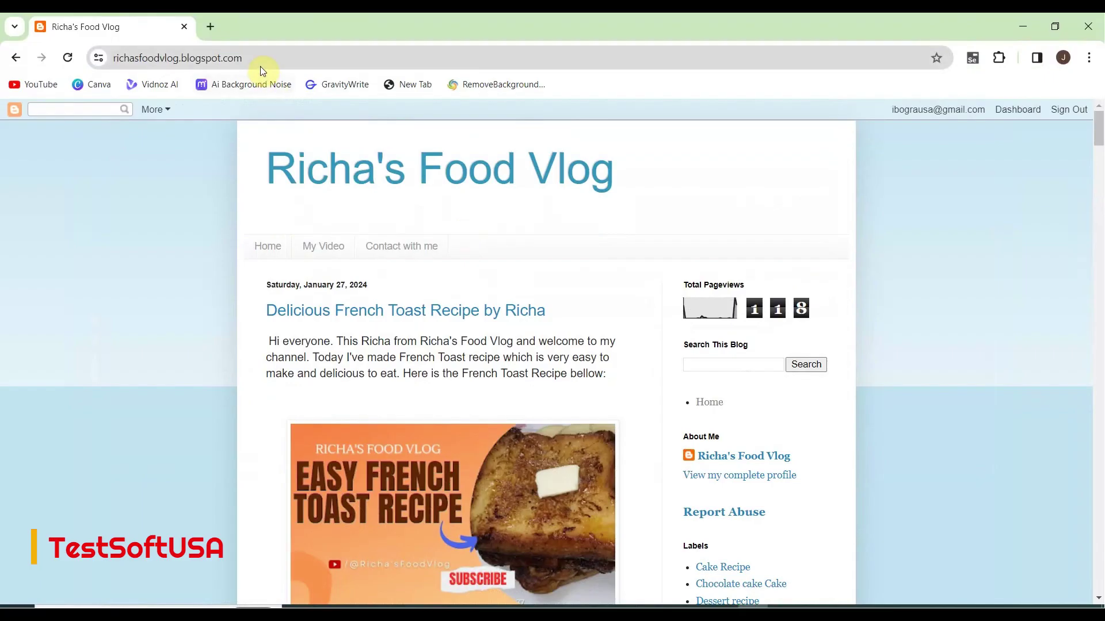
left_click(260, 58)
right_click(178, 59)
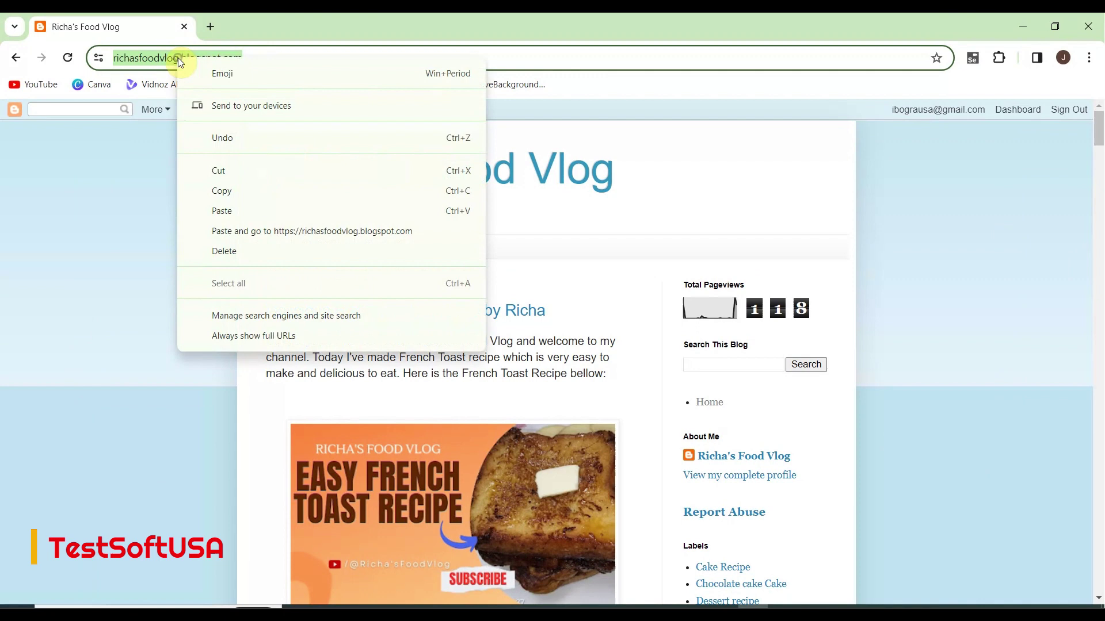
left_click(229, 191)
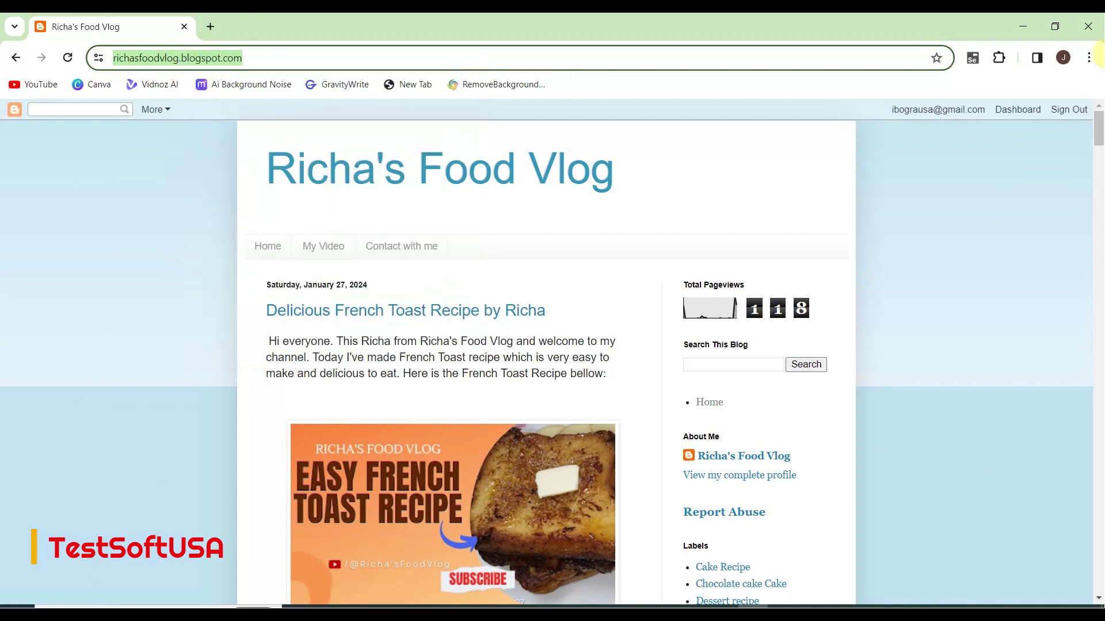
left_click(1020, 19)
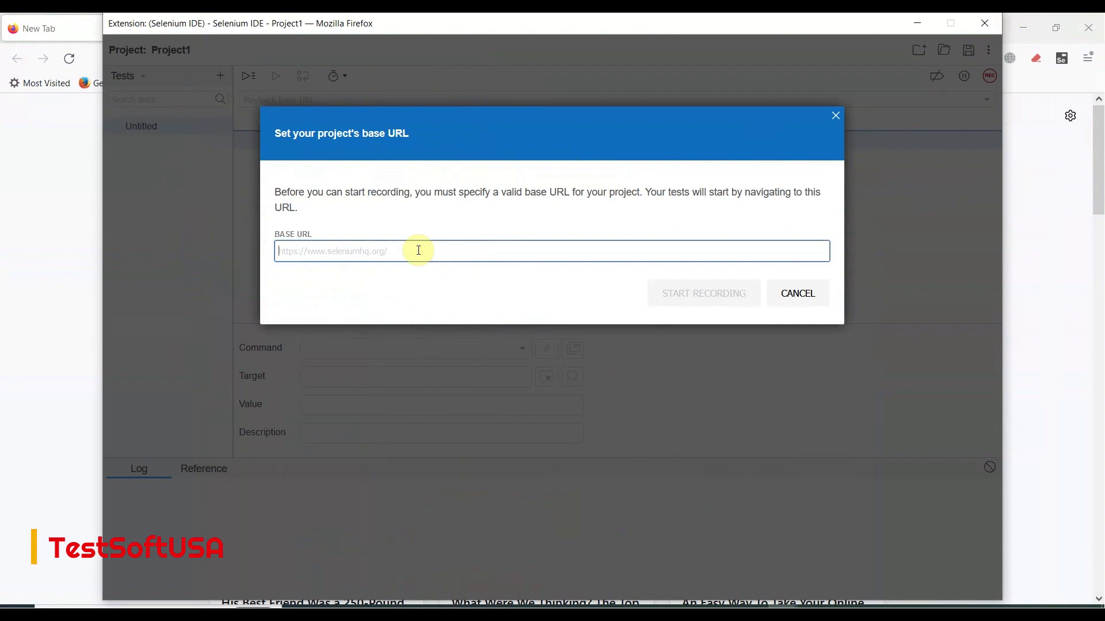
key("ctrl+v")
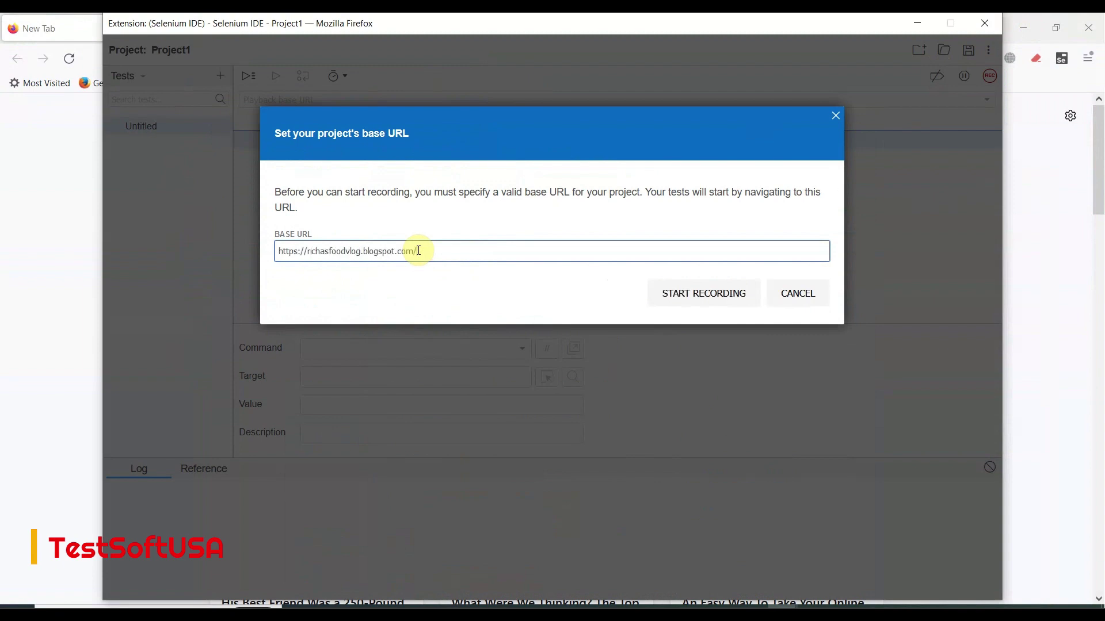
Record visiting the food vlog blog, clicking its Home link, and closing the window
left_click(714, 293)
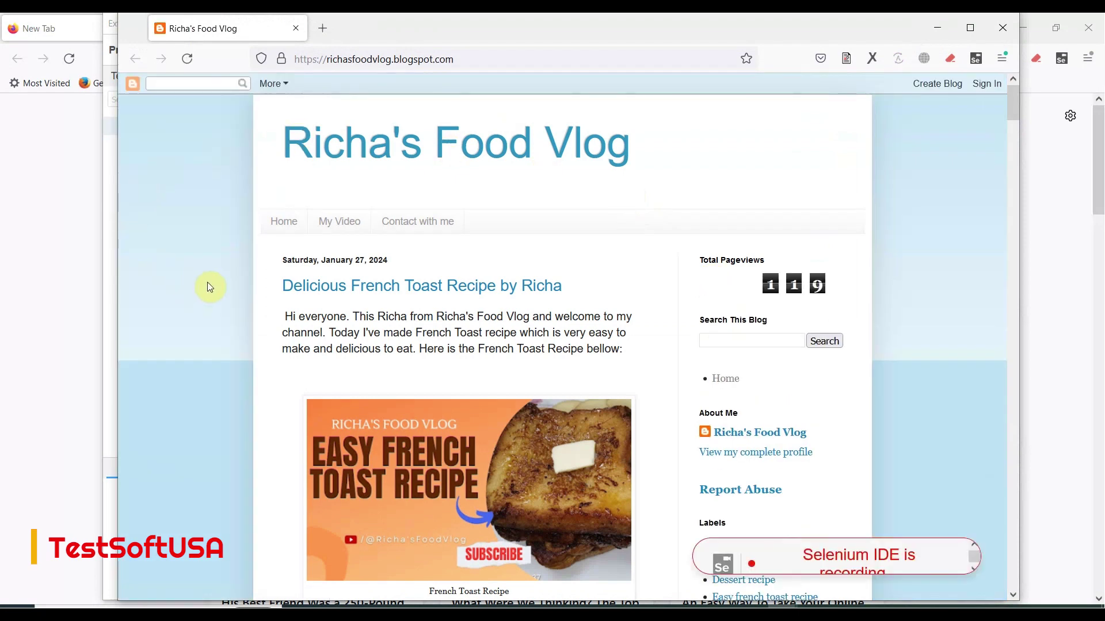
left_click(278, 223)
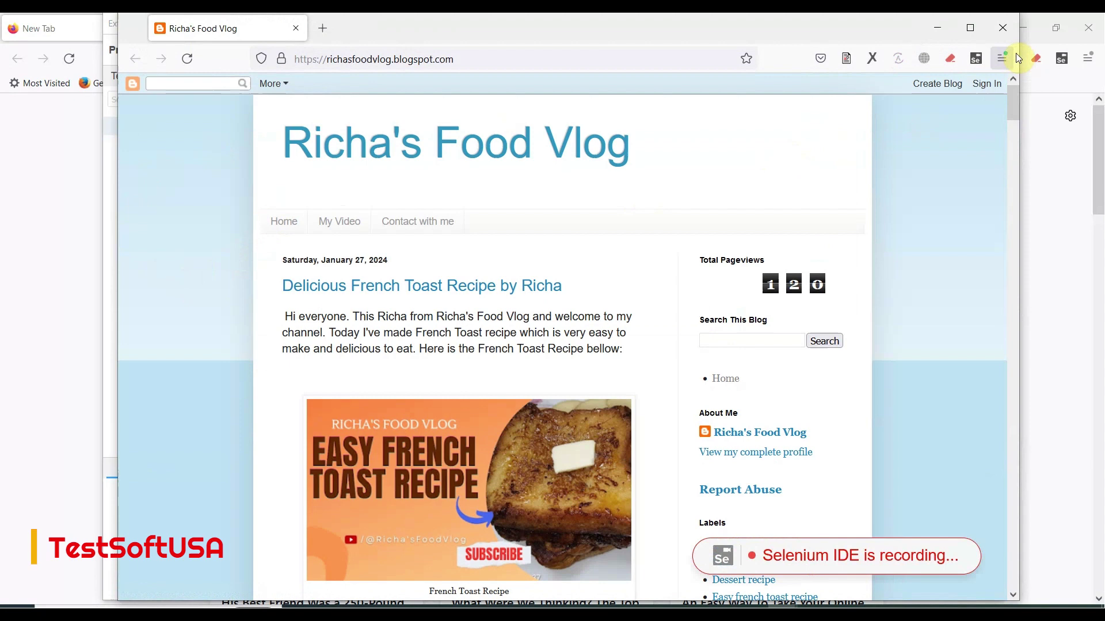
left_click(1000, 34)
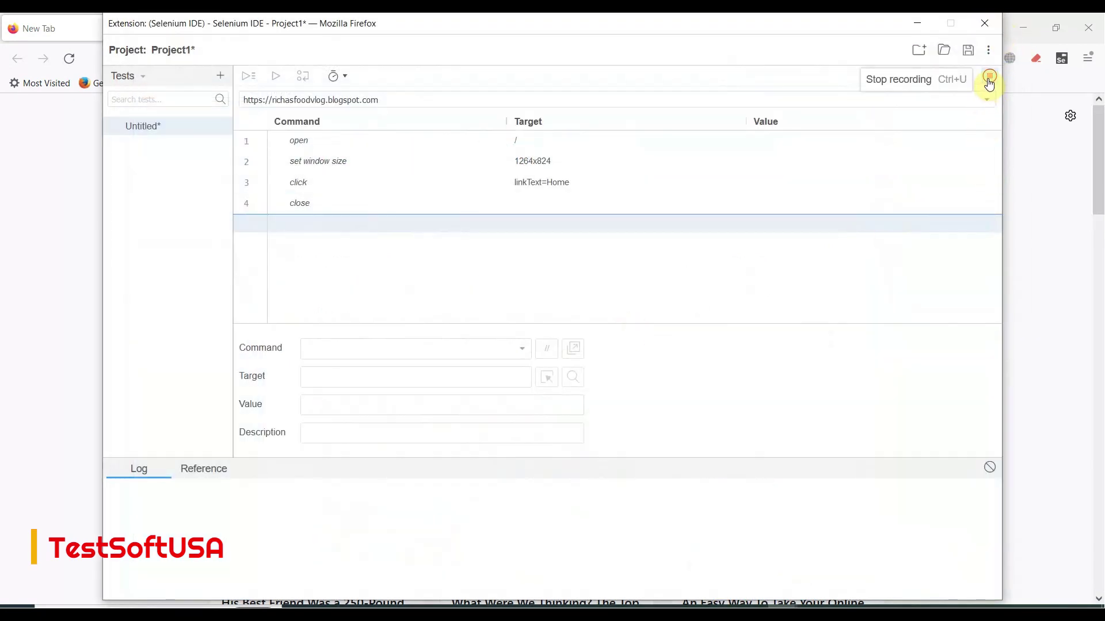
Stop recording and name the recorded test WhileCommandIDE
left_click(989, 76)
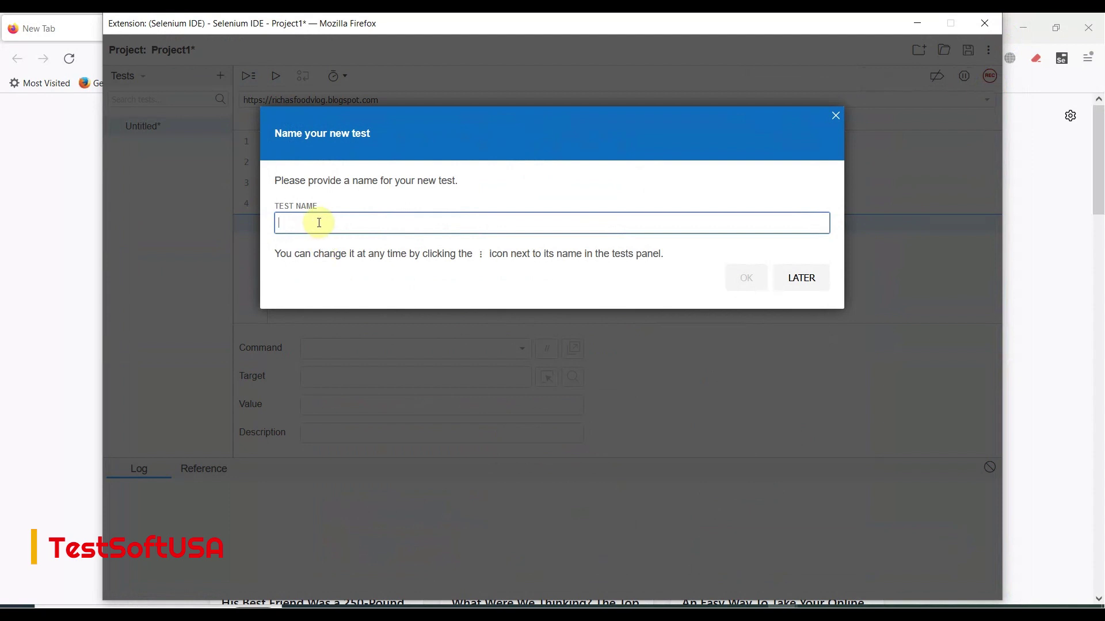
type("While")
type("Co")
type("mmandI")
type("SE")
key("BackSpace")
type("I")
type("DE")
left_click(746, 277)
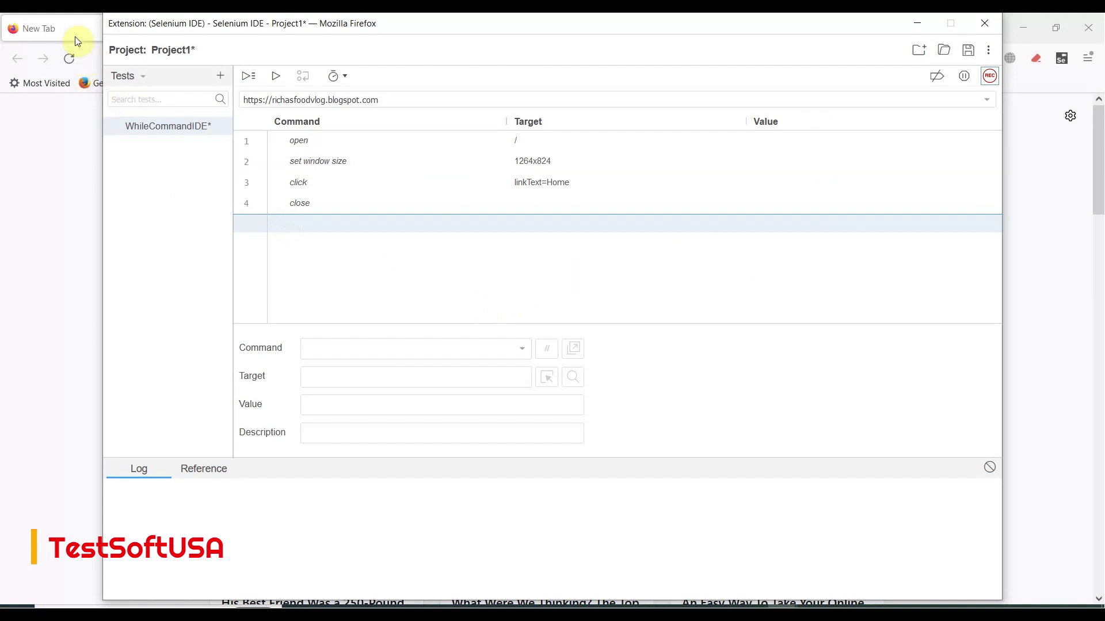
Comment out the click linkText=Home step with the // disable toggle
left_click(1028, 29)
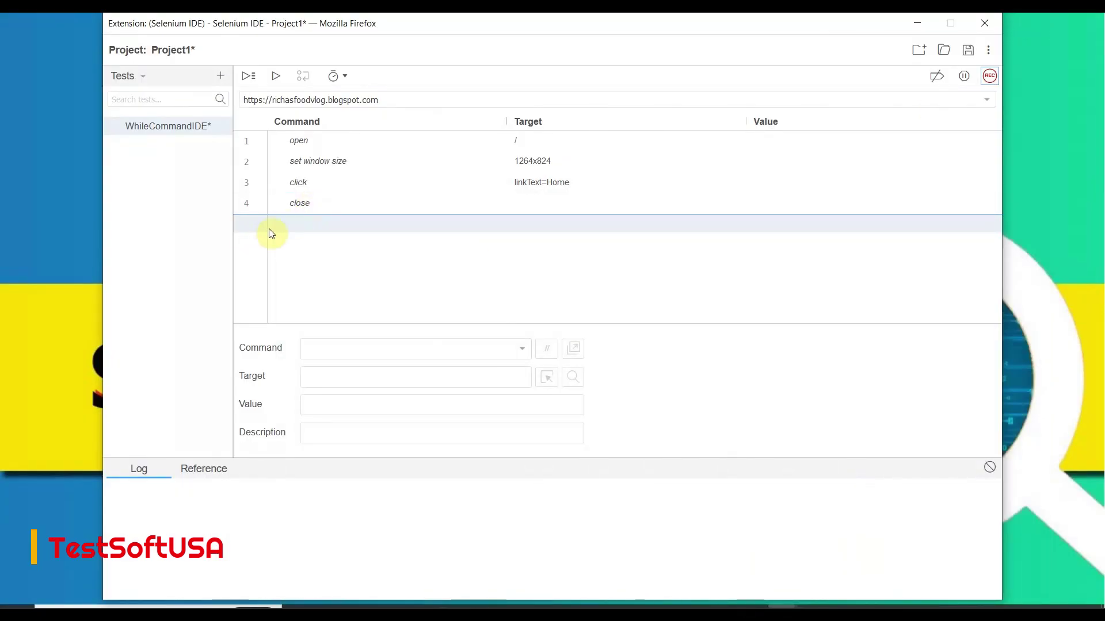
left_click(297, 182)
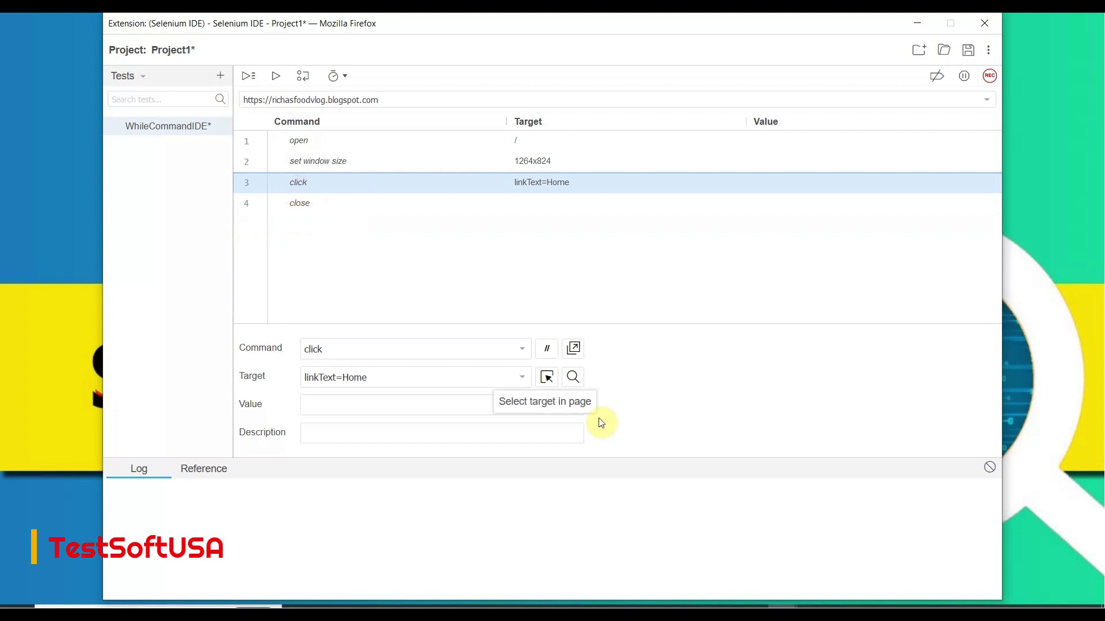
left_click(547, 348)
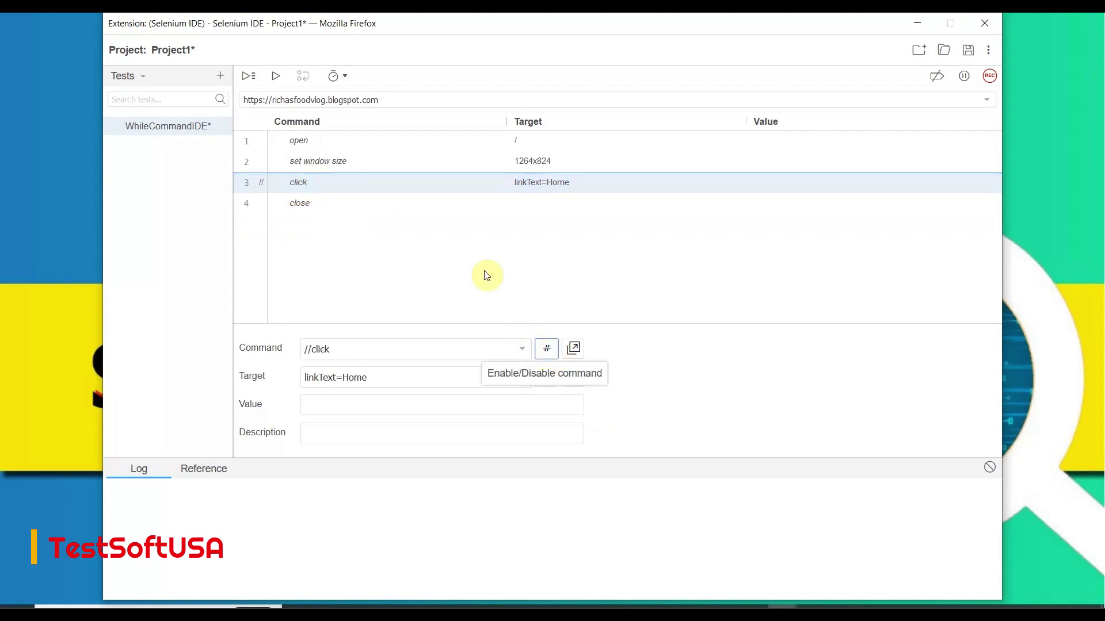
left_click(342, 141)
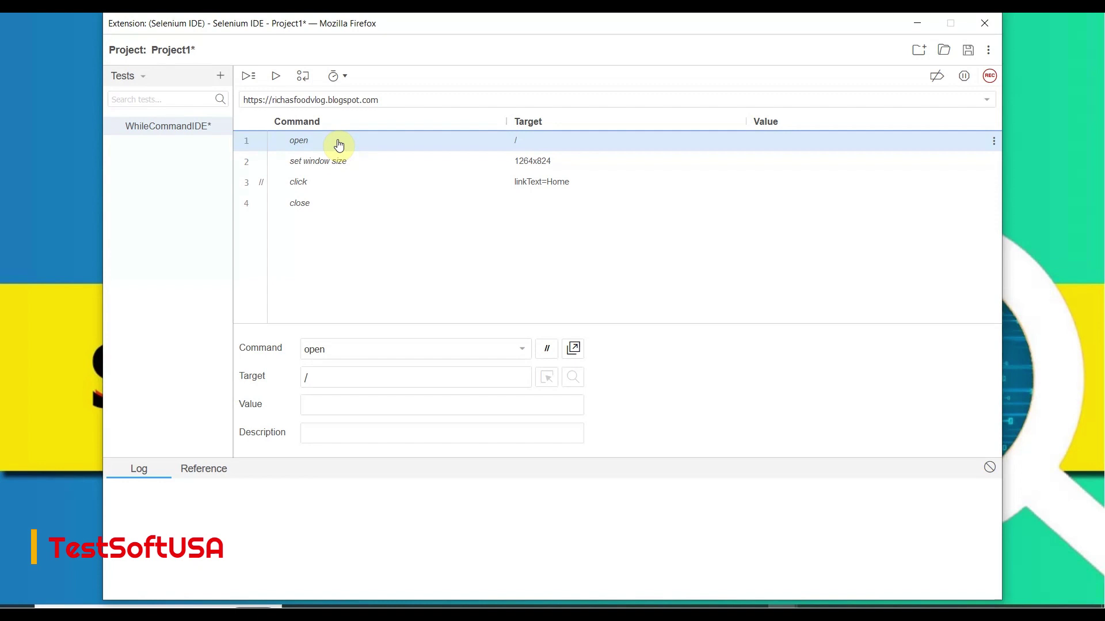
Add a first step: execute script 'return 1' storing the result in variable a
right_click(339, 144)
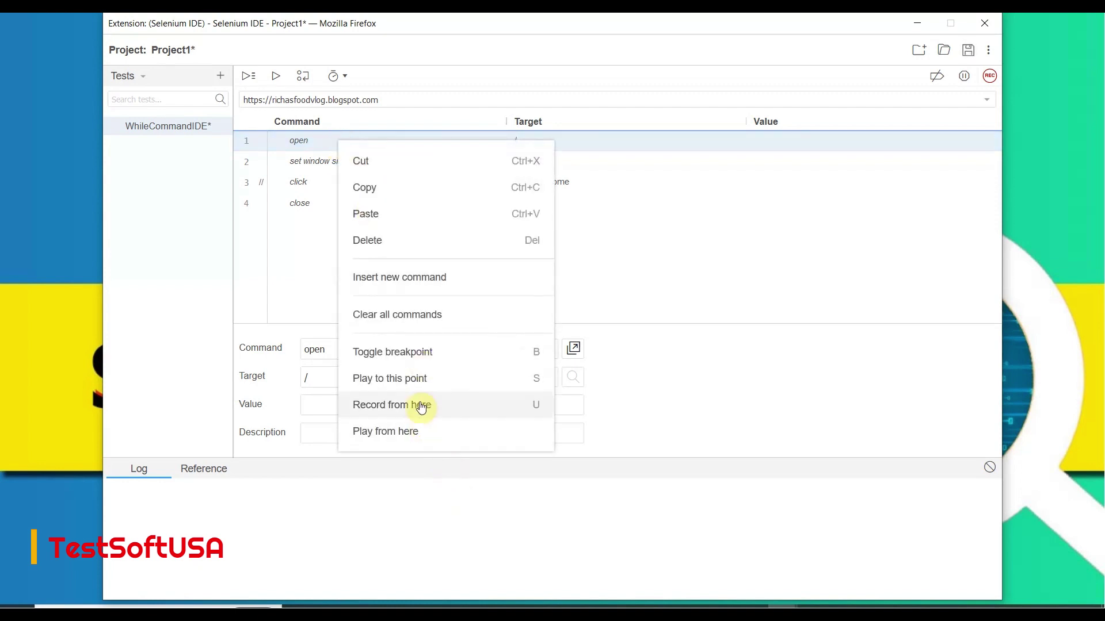
left_click(415, 277)
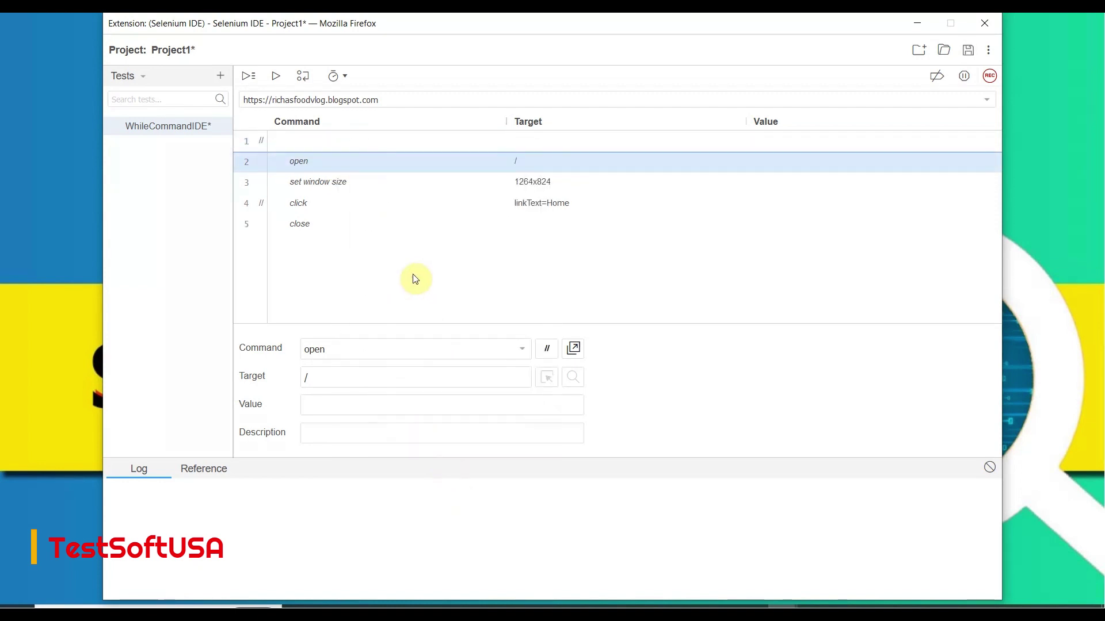
left_click(414, 141)
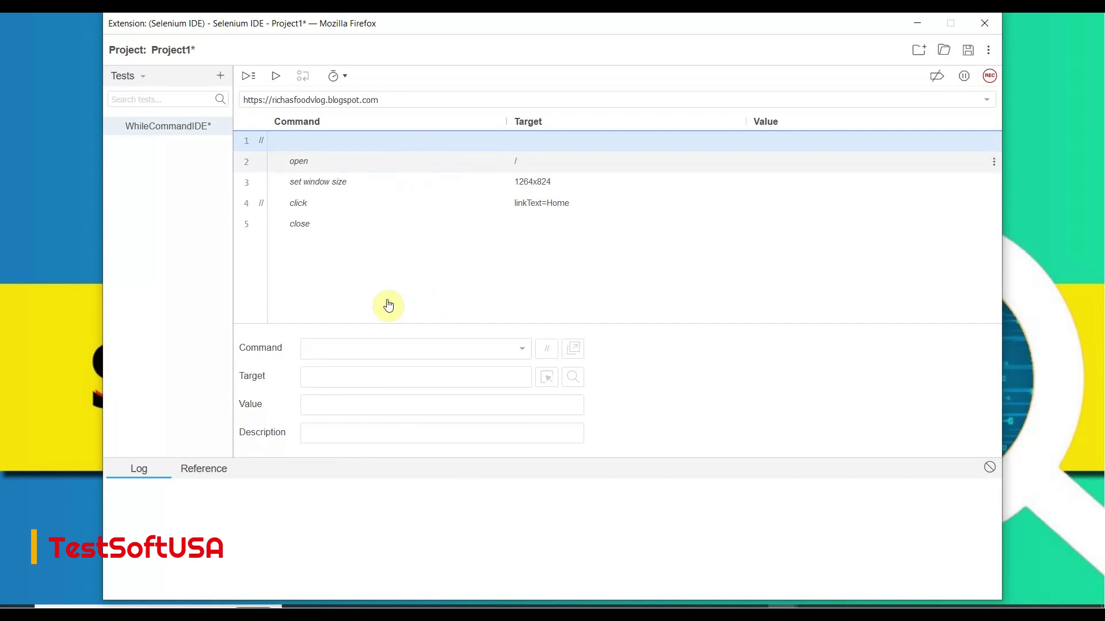
left_click(354, 349)
type("execute")
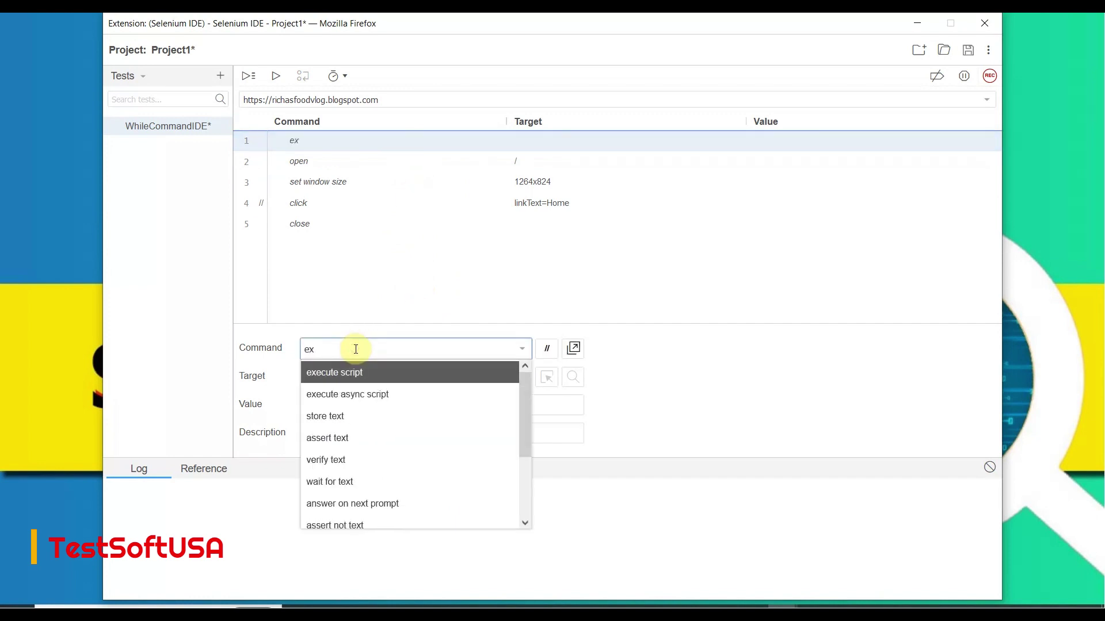
left_click(331, 373)
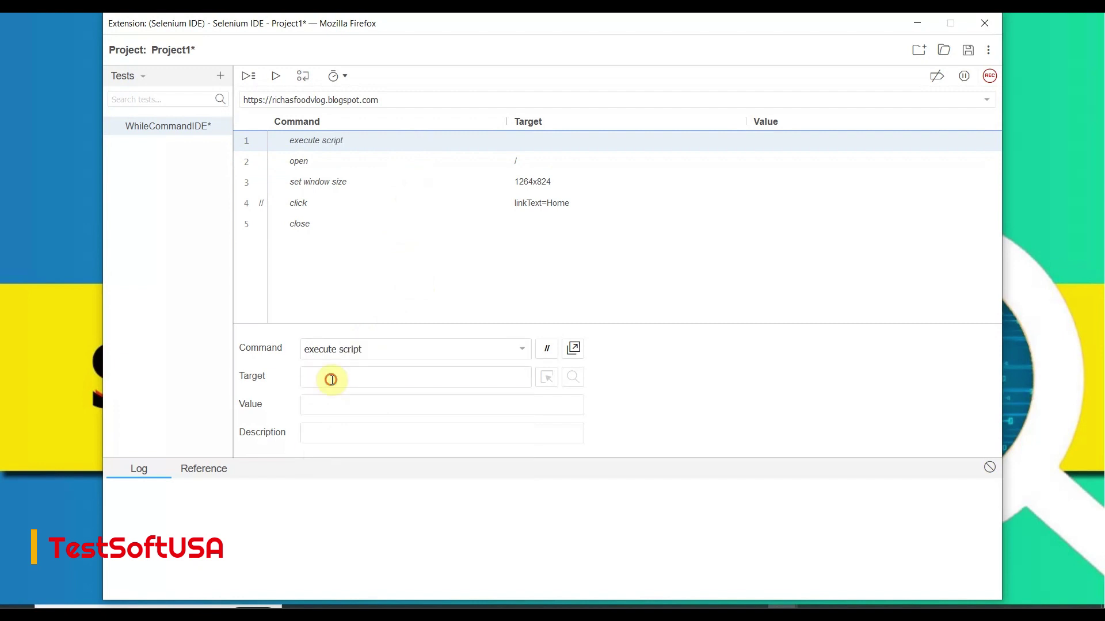
left_click(331, 380)
type("return 1")
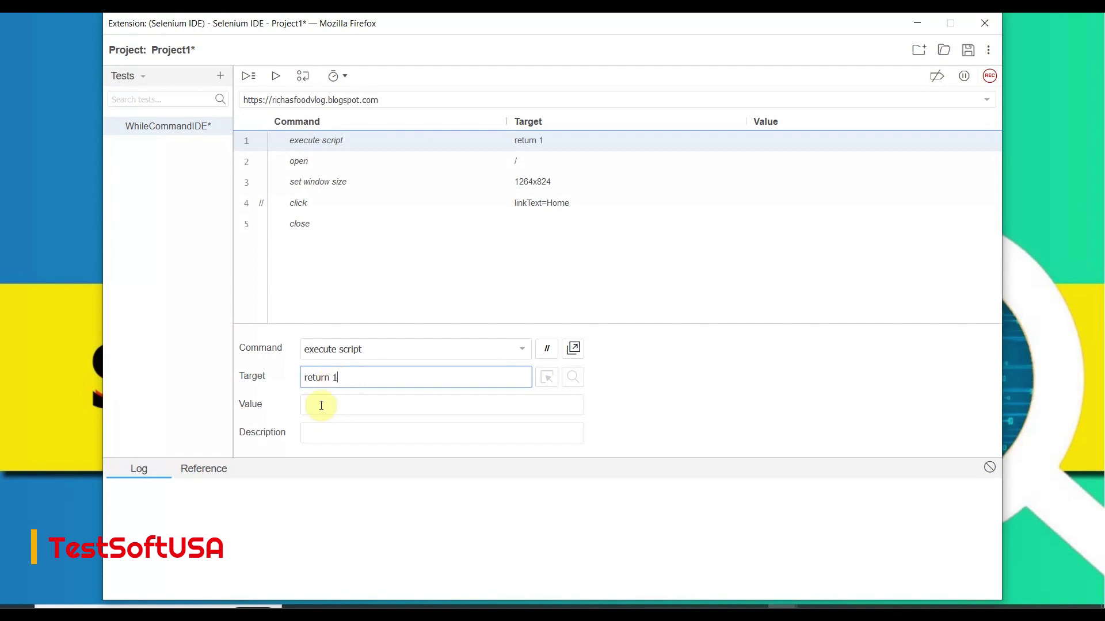
left_click(320, 405)
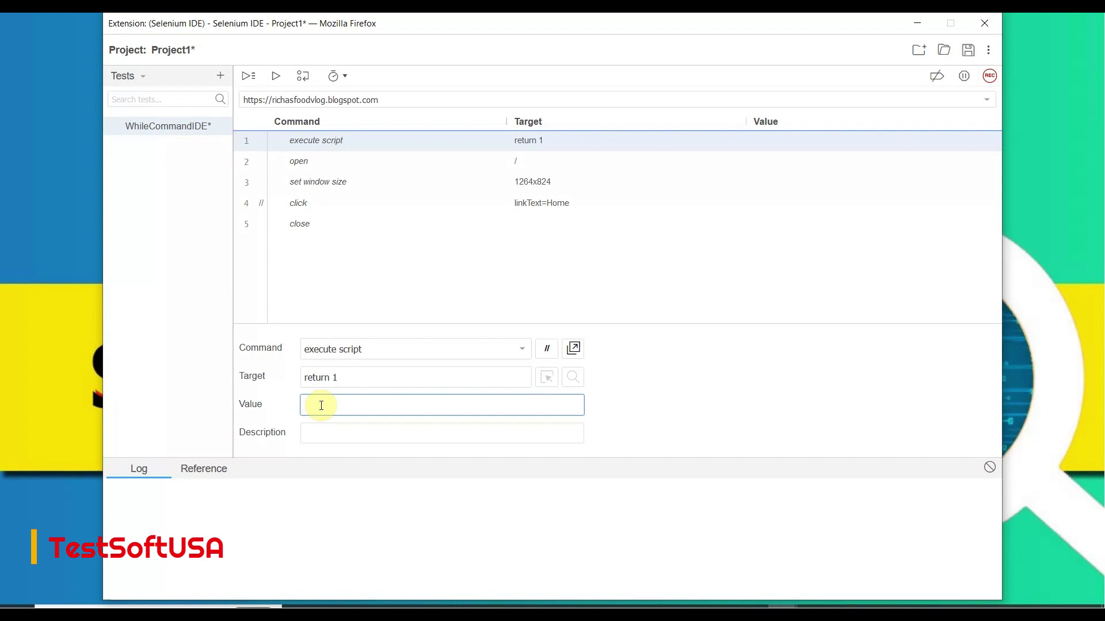
type("a")
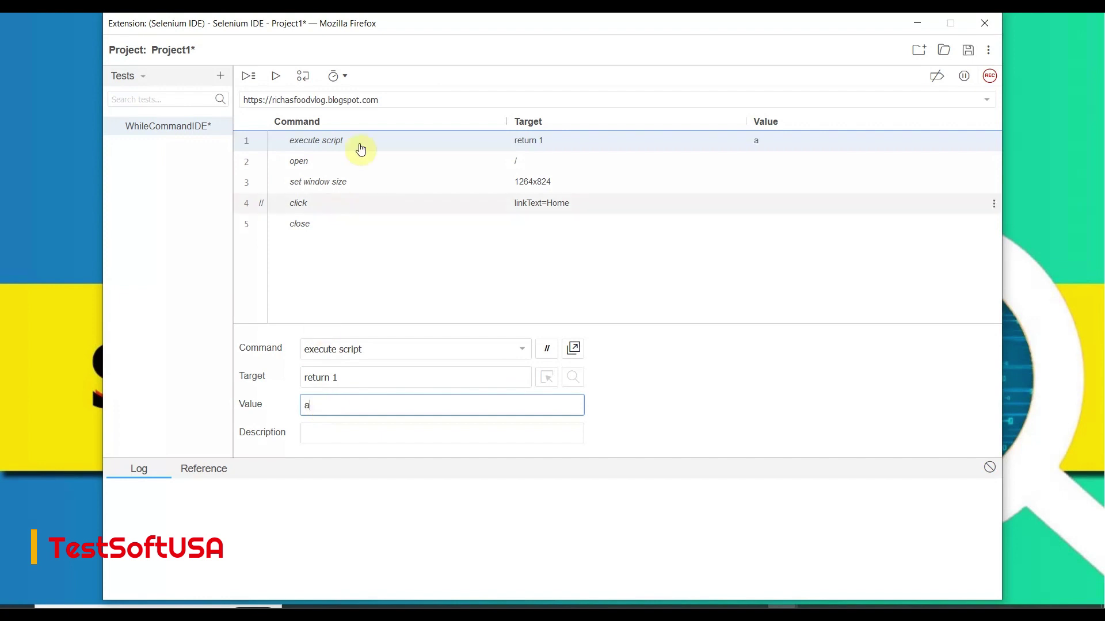
left_click(329, 163)
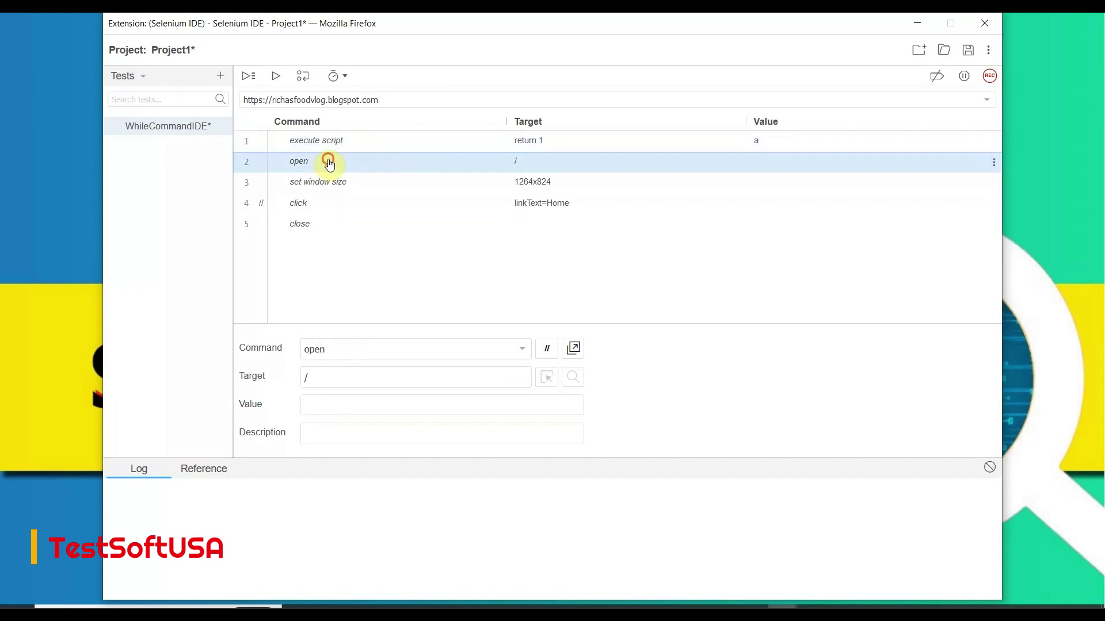
Insert a while step with condition ${a} above the open step
right_click(402, 164)
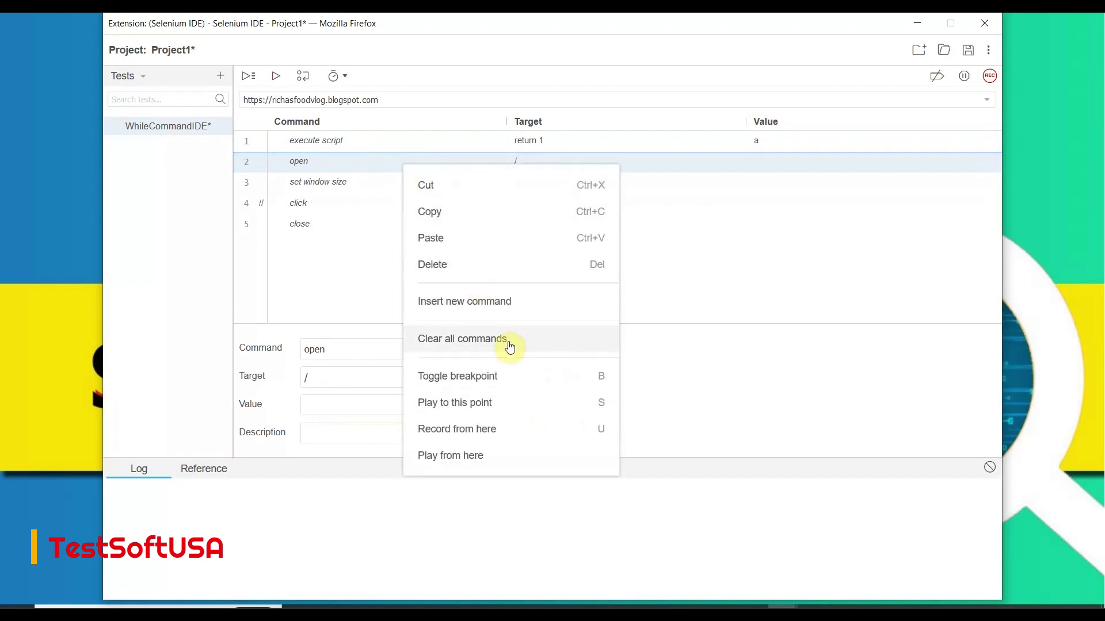
left_click(465, 302)
left_click(330, 163)
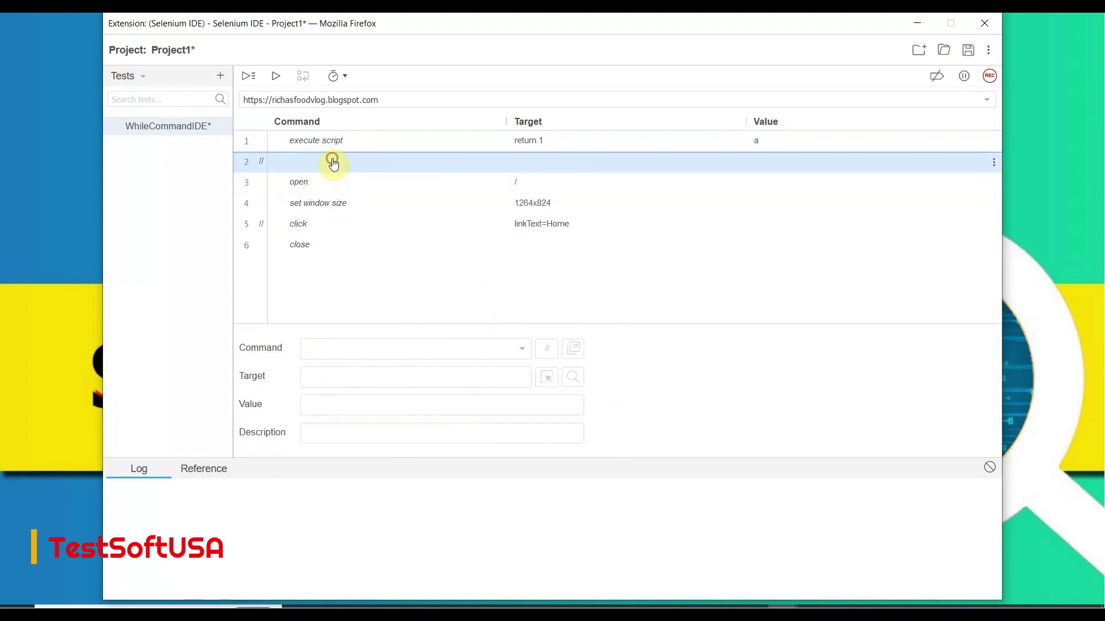
left_click(371, 348)
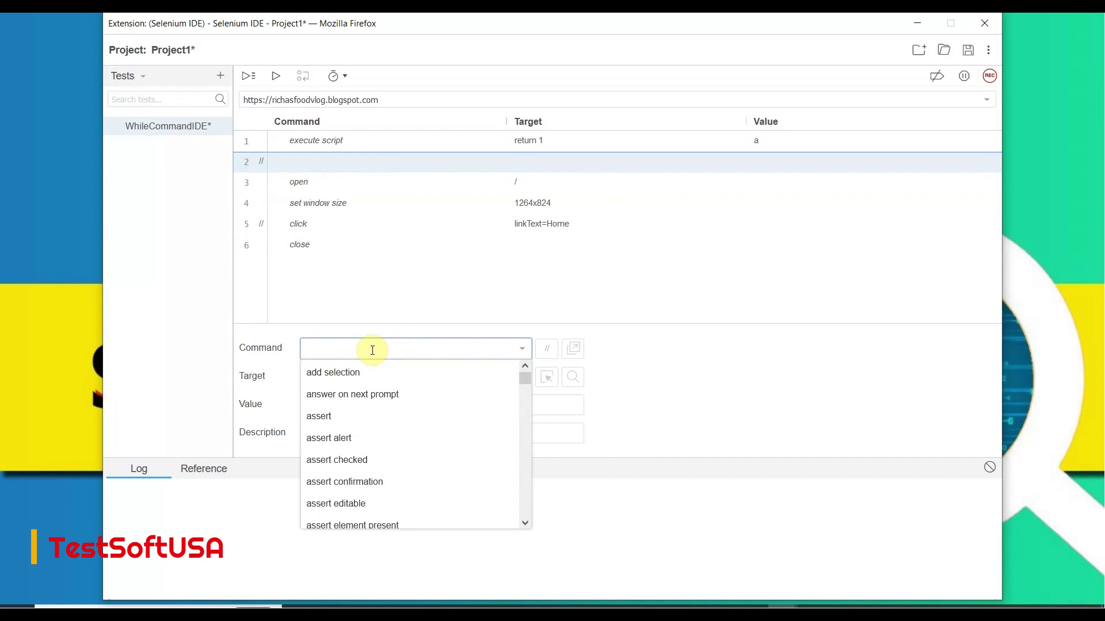
type("while")
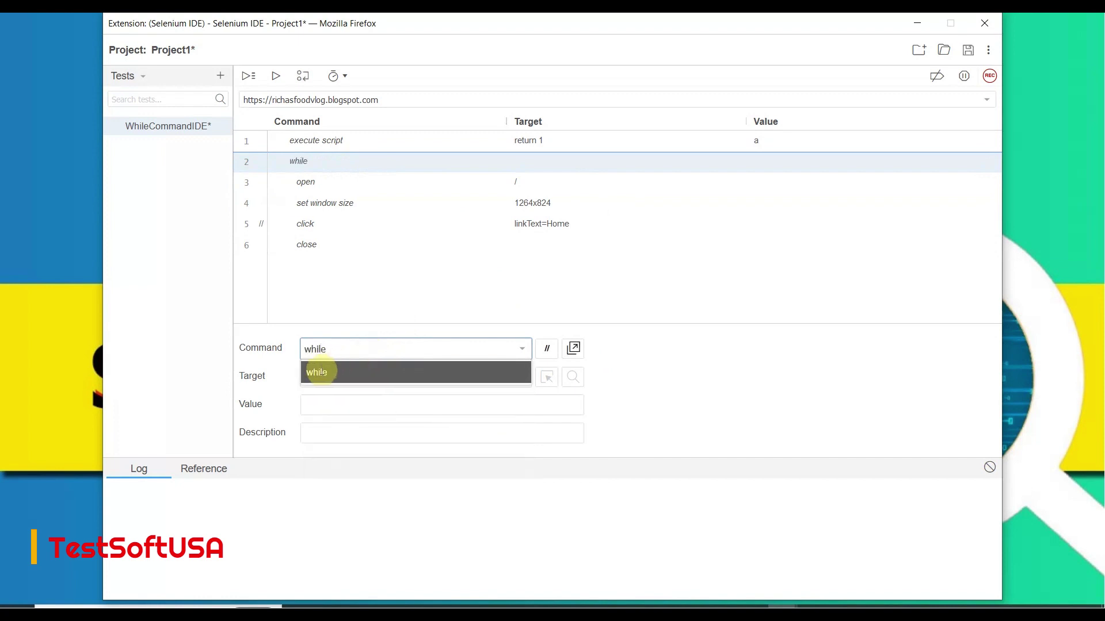
left_click(316, 372)
left_click(329, 377)
type("$")
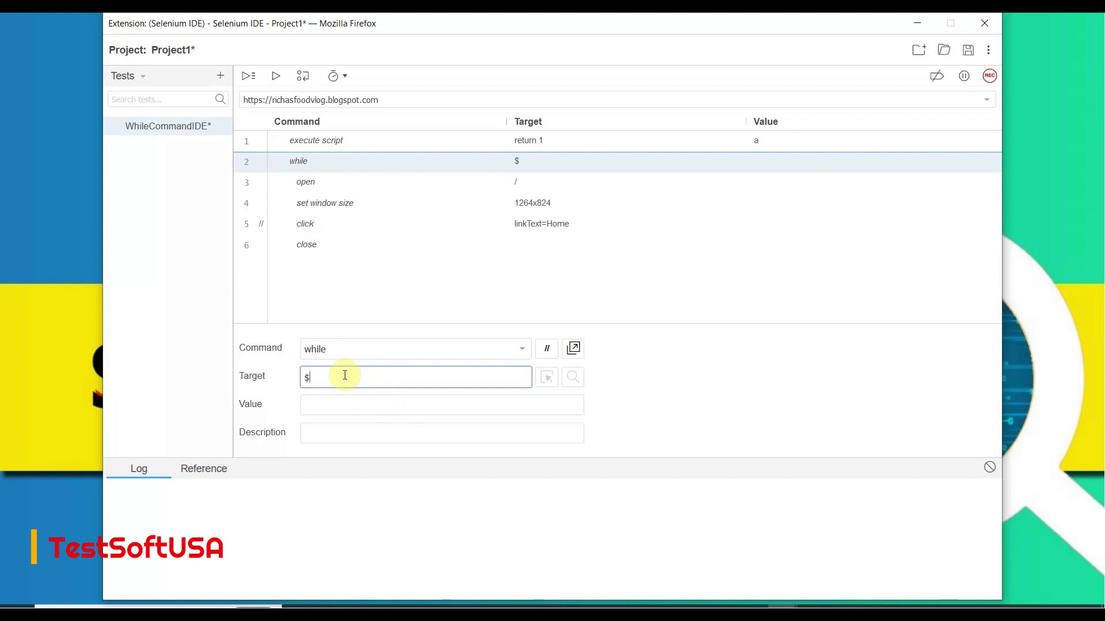
type("{")
type("a}<5")
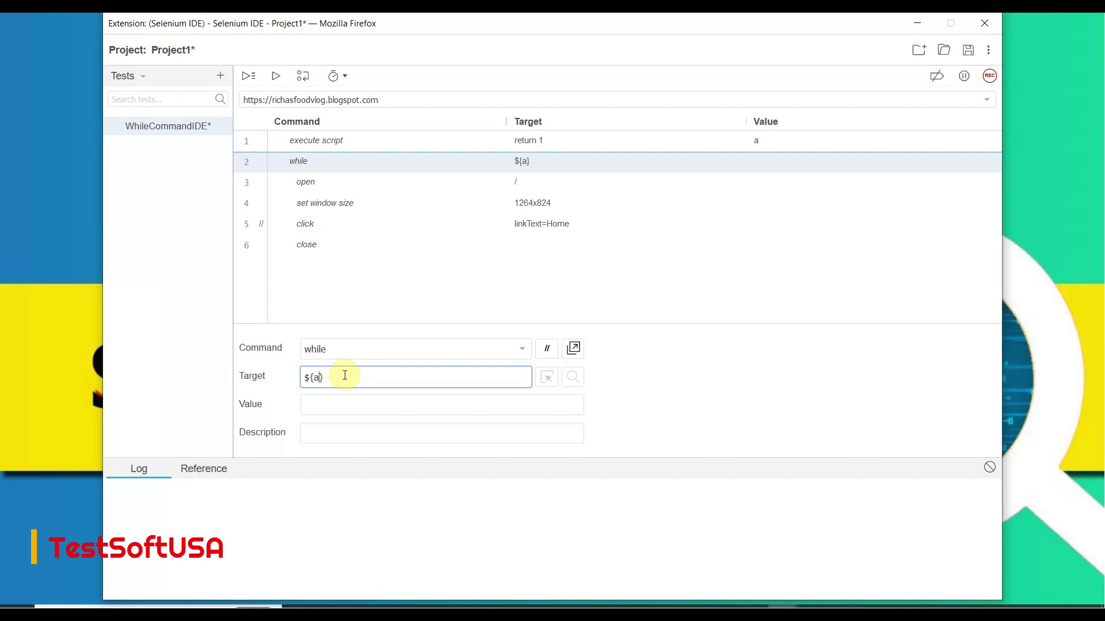
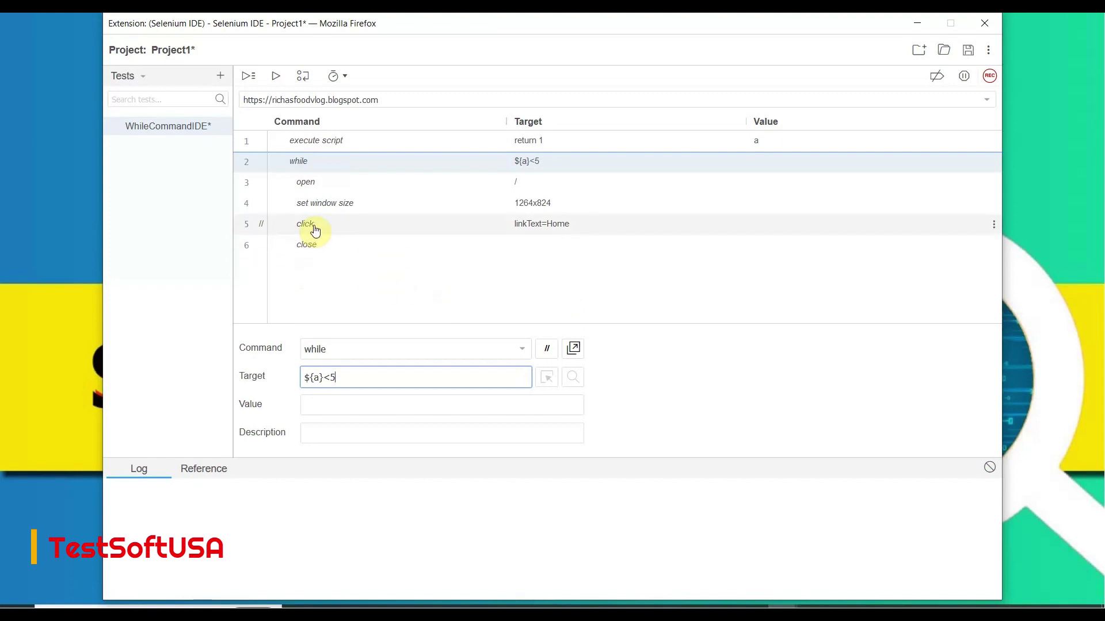
Insert an 'end' command above the close step to close the while loop
left_click(306, 244)
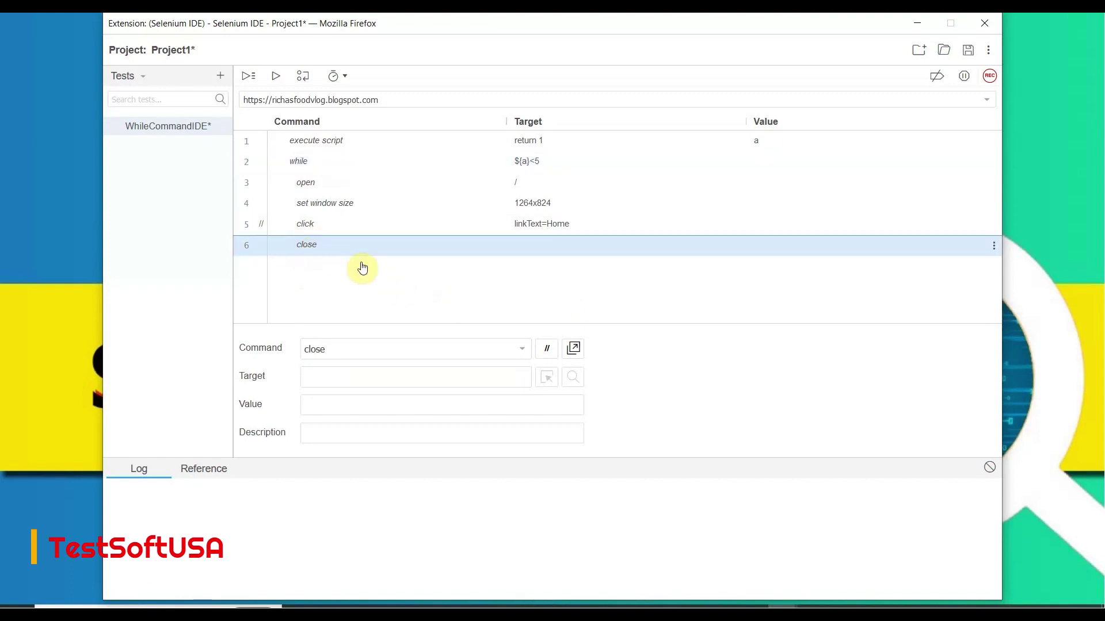
right_click(373, 249)
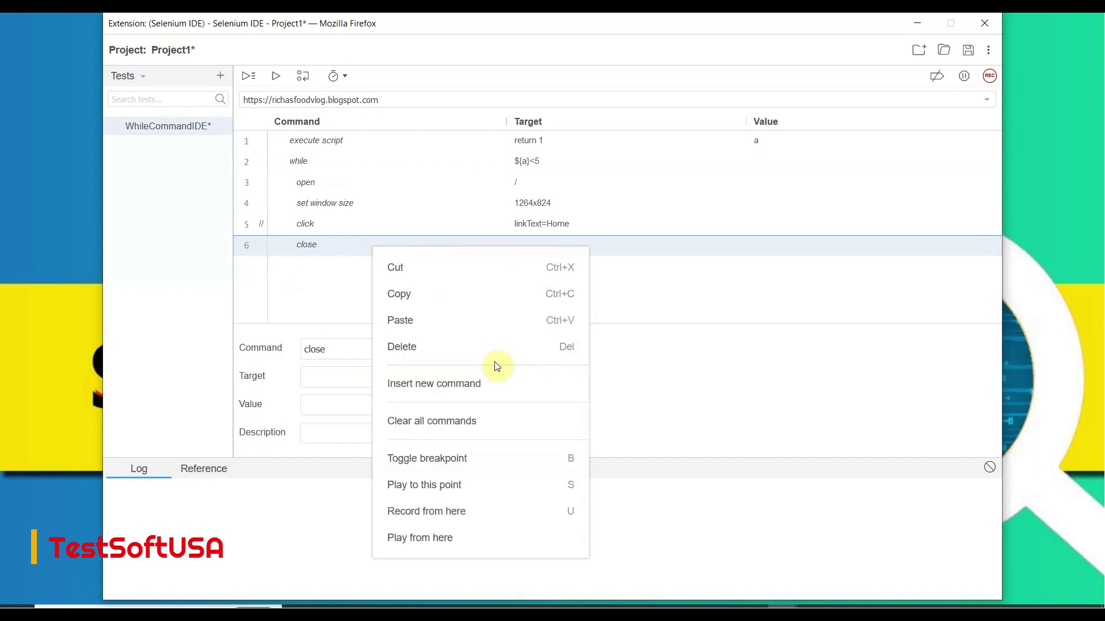
left_click(467, 383)
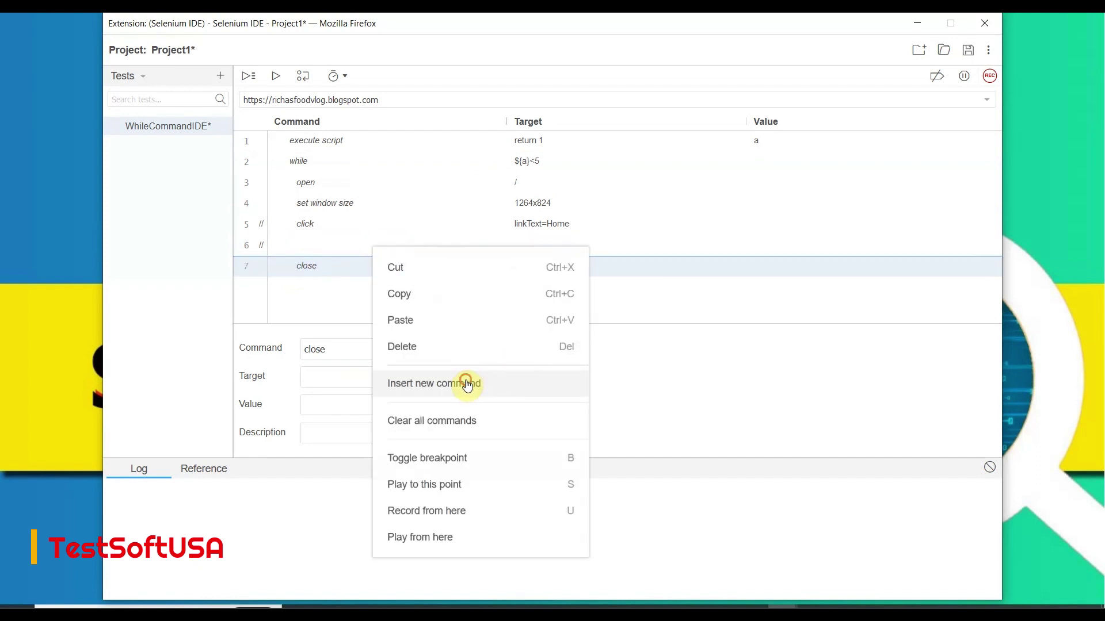
left_click(342, 246)
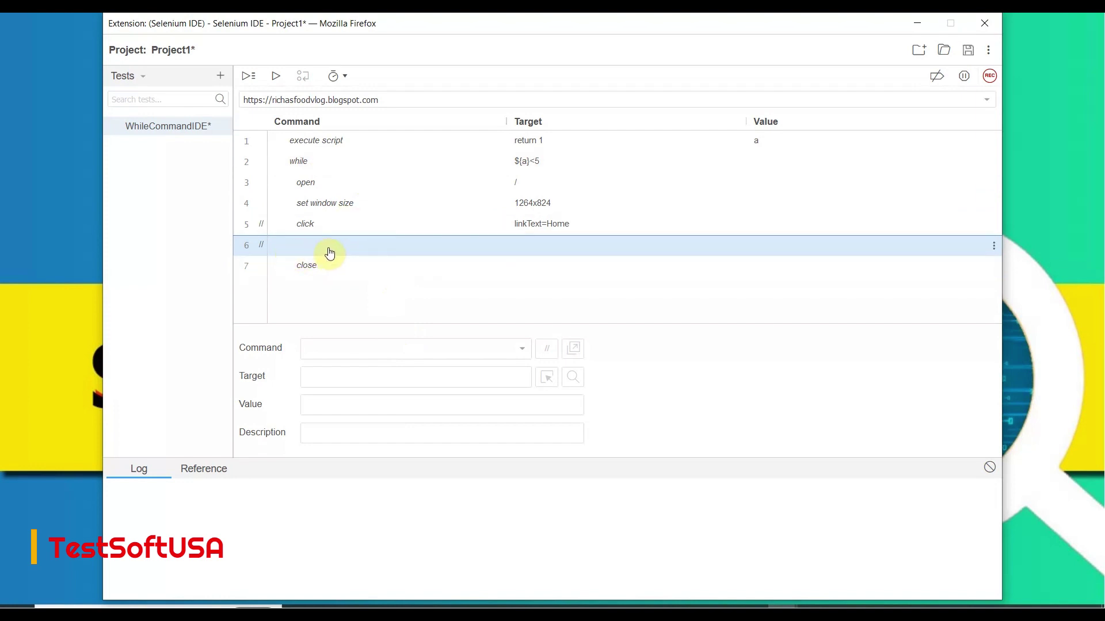
left_click(331, 349)
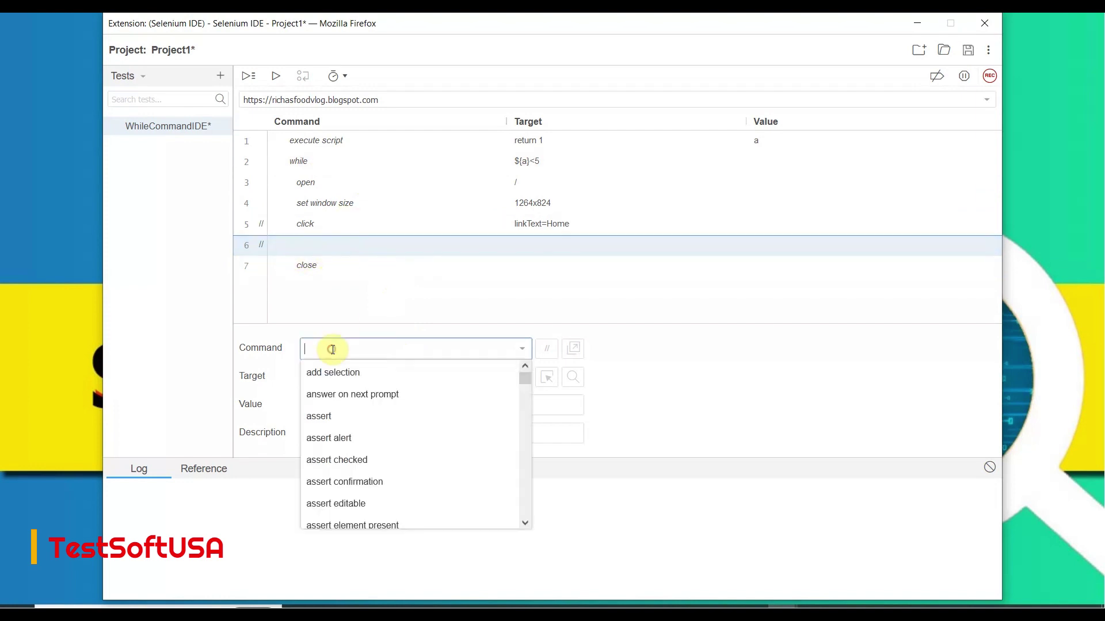
type("end")
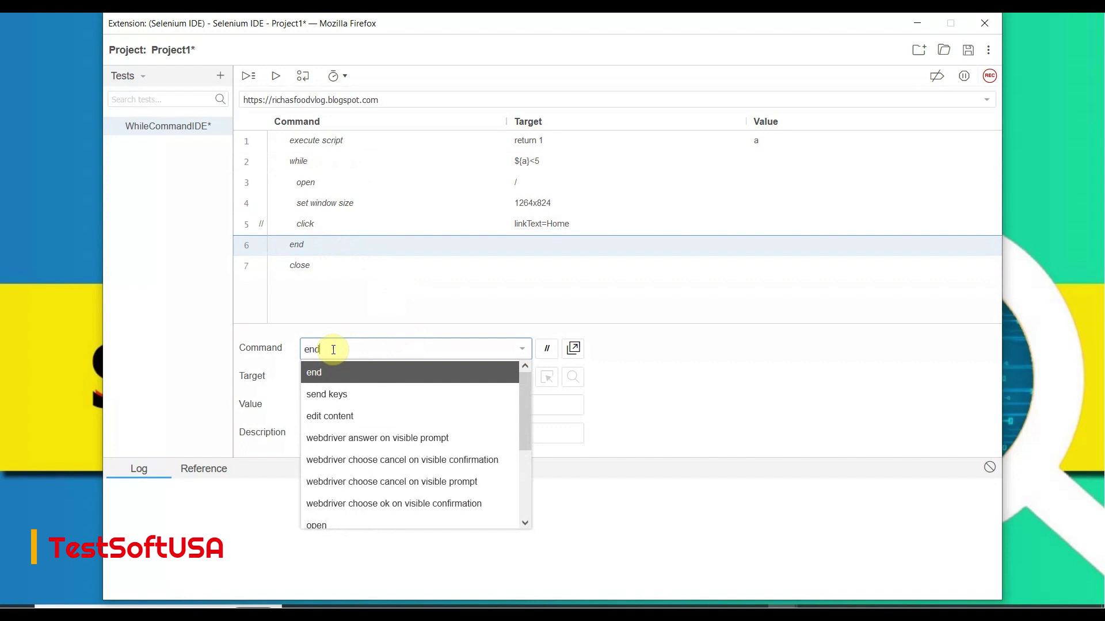
left_click(320, 374)
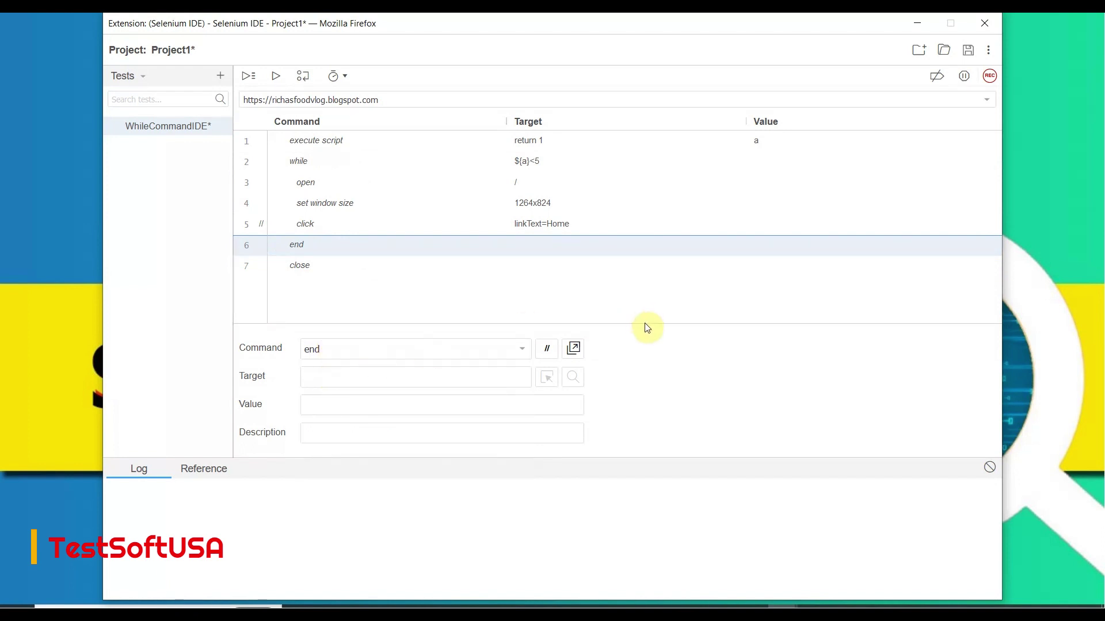
Add an 'execute script' step with target 'return ${a}+1' just above end
right_click(364, 249)
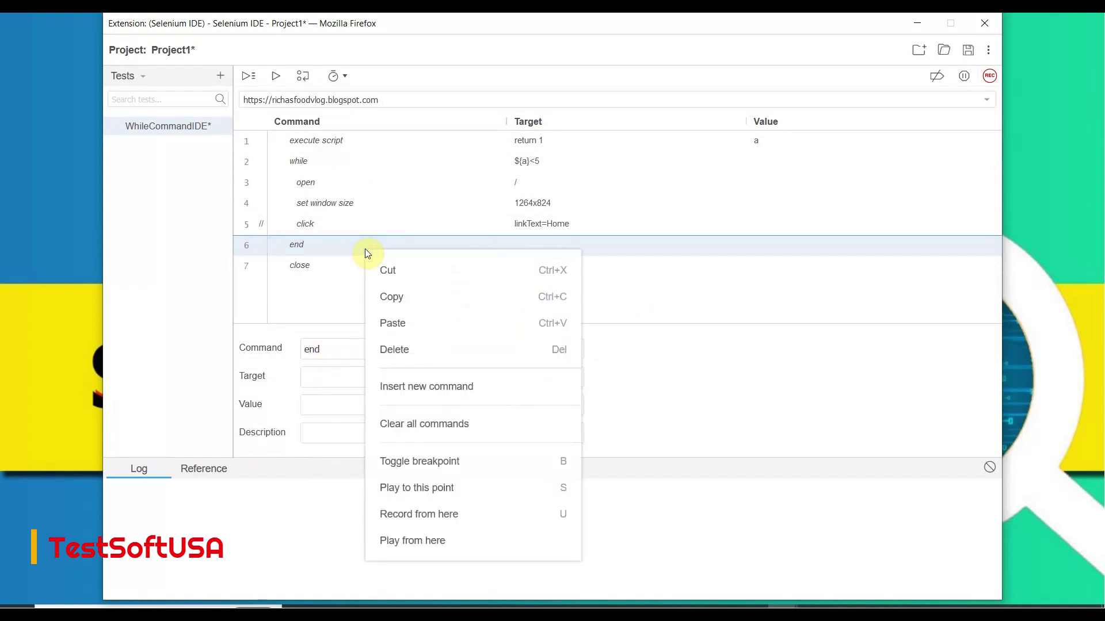
left_click(427, 386)
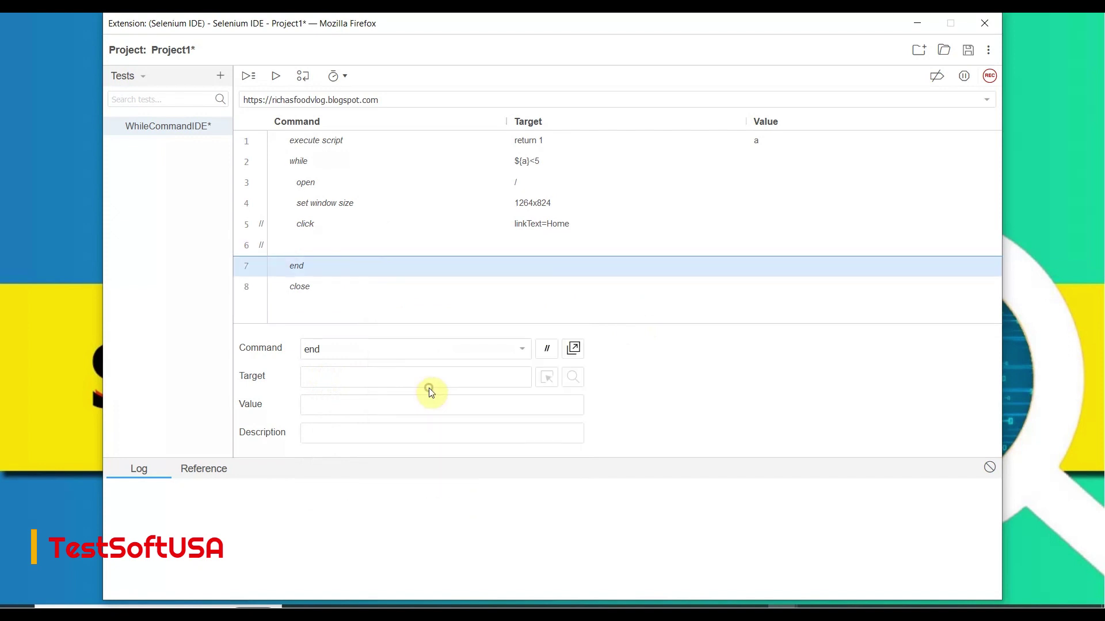
left_click(338, 246)
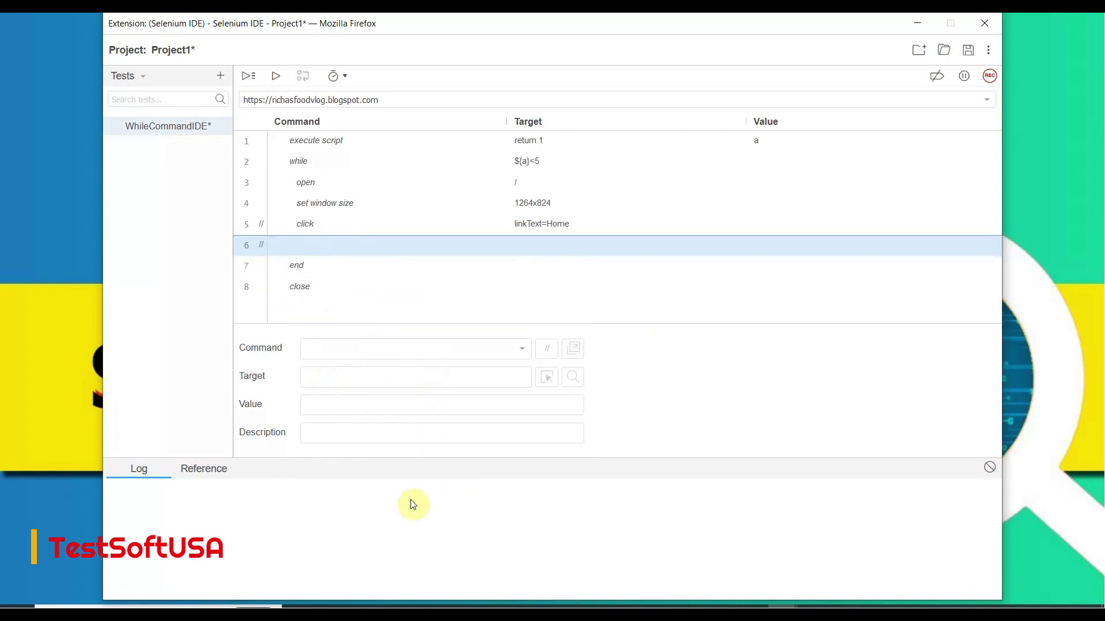
left_click(332, 348)
type("ex")
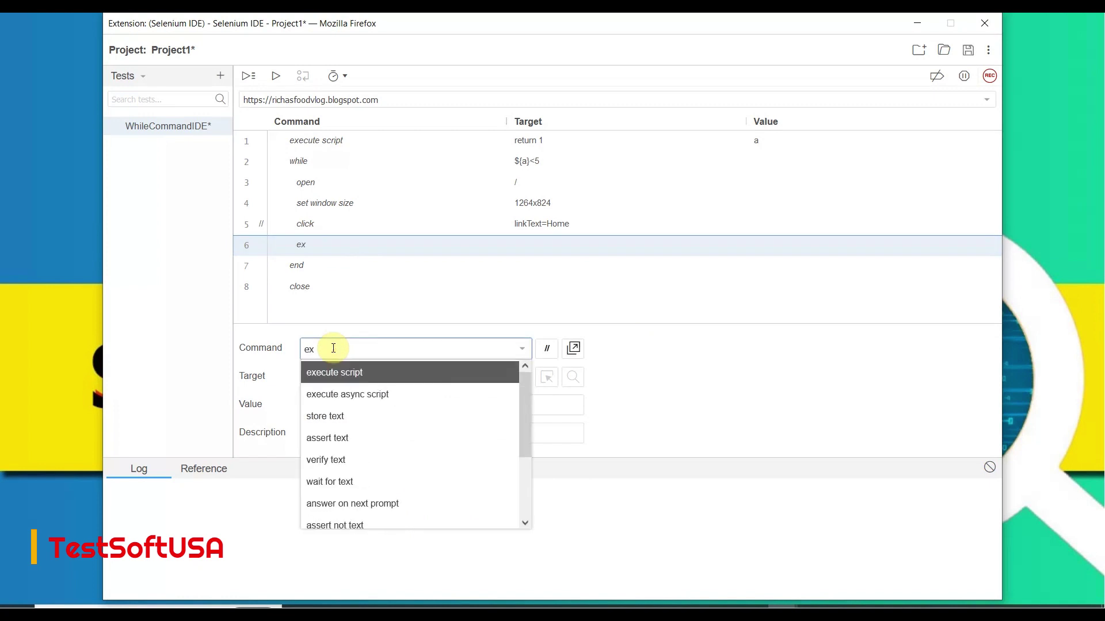
left_click(335, 372)
type("retur")
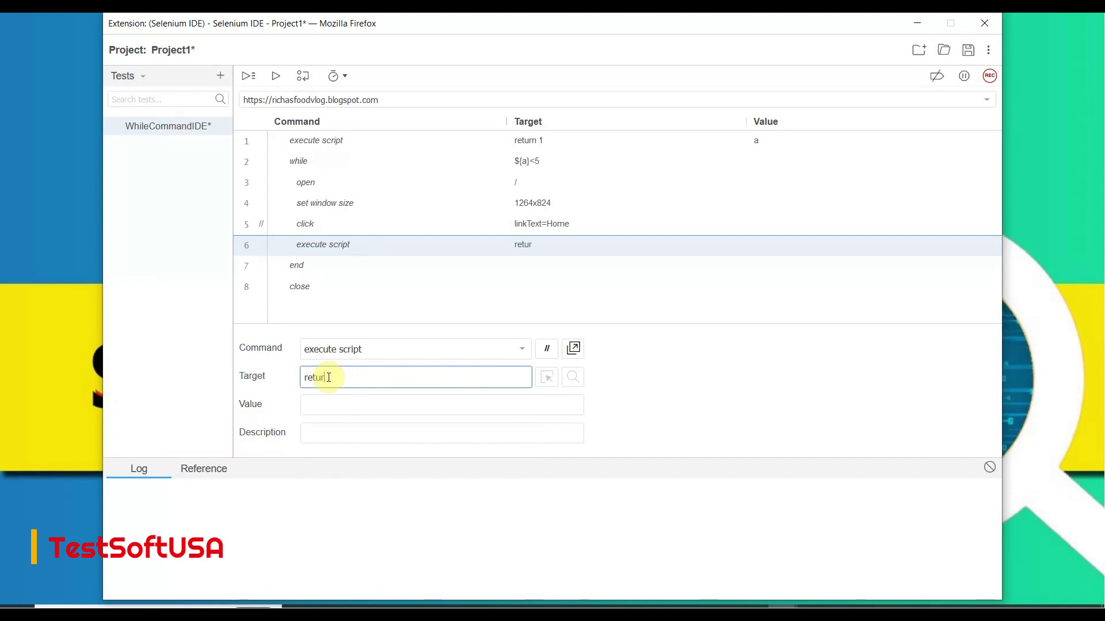
type("n")
type("A")
key("BackSpace")
Store the script result in variable 'a' and bring up Richa's Food Vlog in Chrome
left_click(324, 413)
type("a")
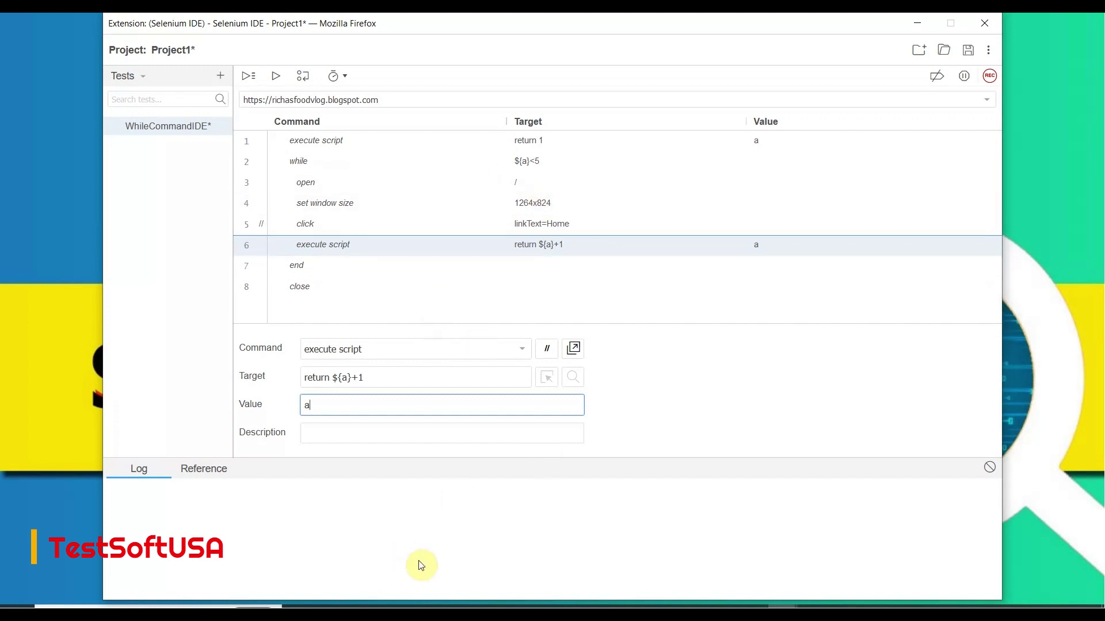
left_click(732, 604)
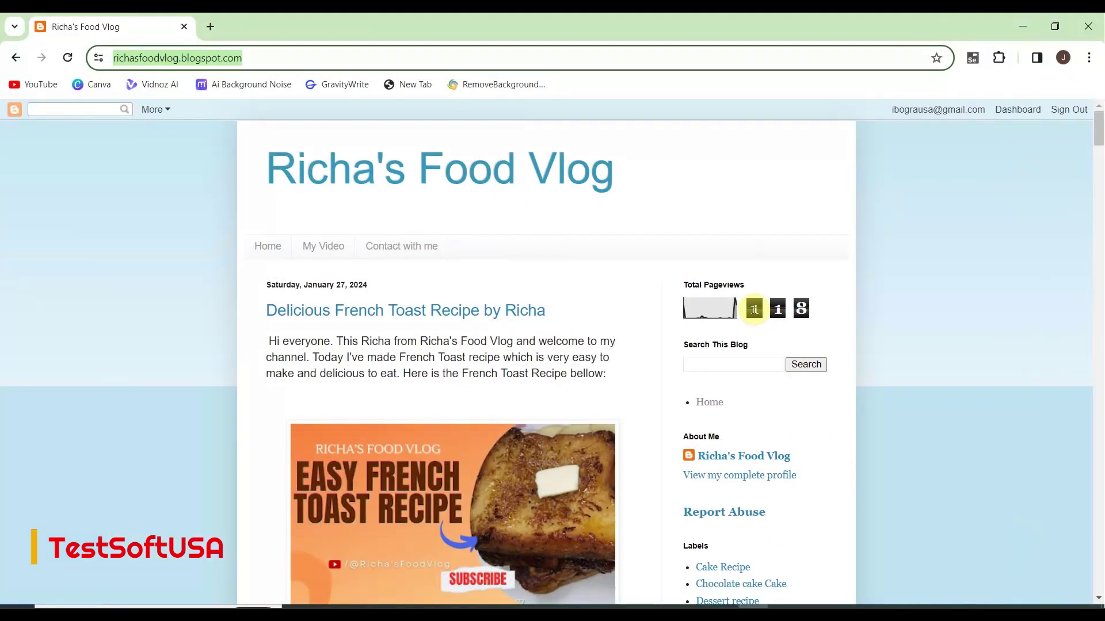
Run the while-loop test, then reload the blog to see Total Pageviews at 125
left_click(1023, 22)
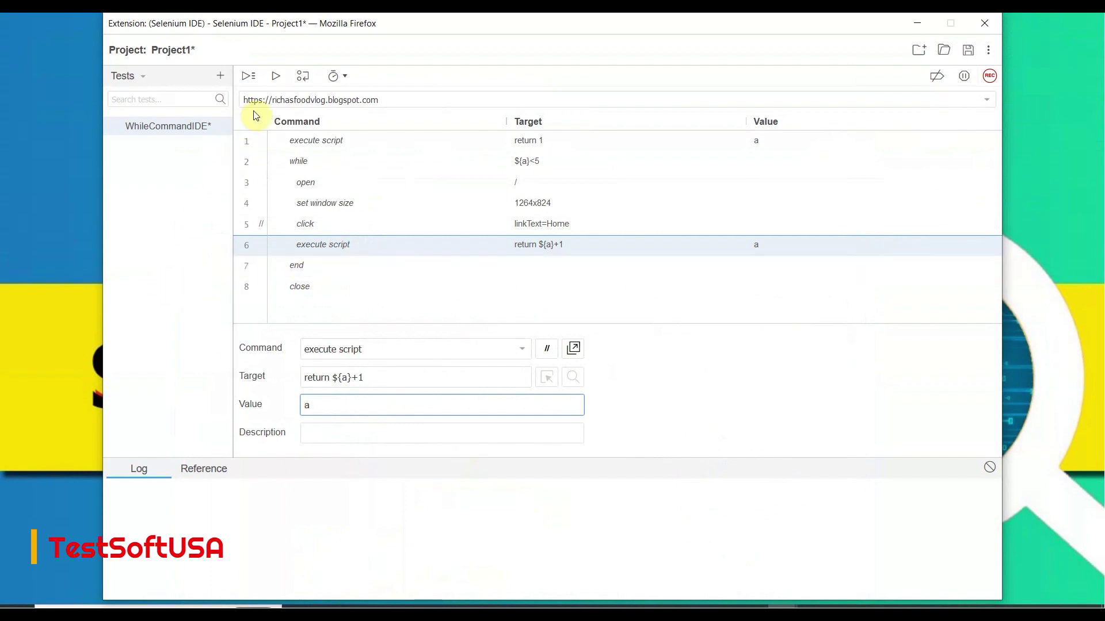
left_click(273, 77)
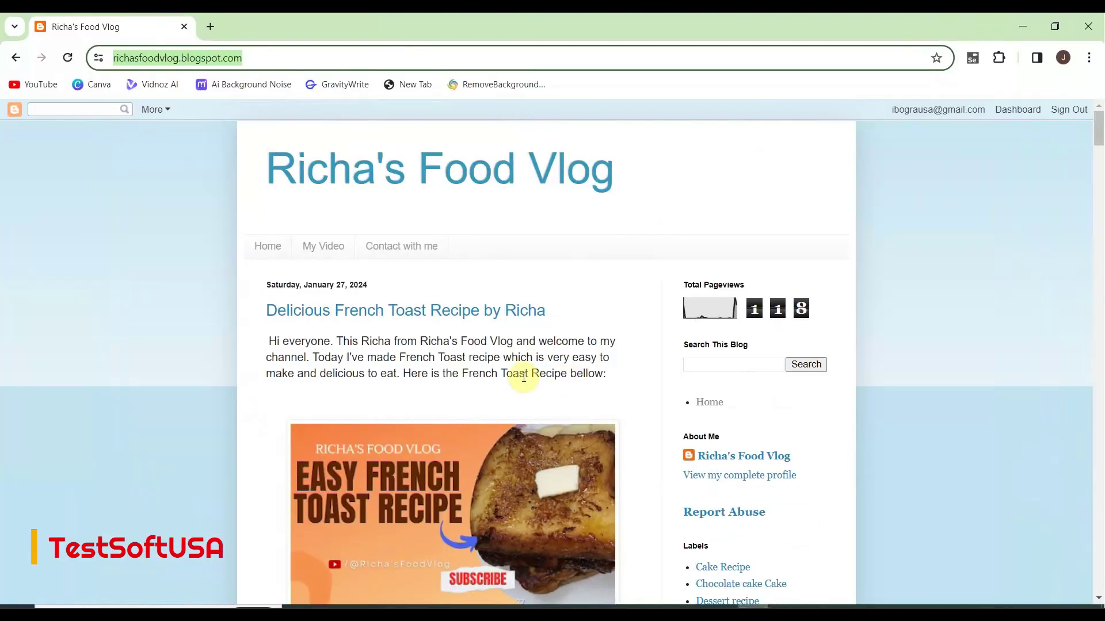
left_click(67, 57)
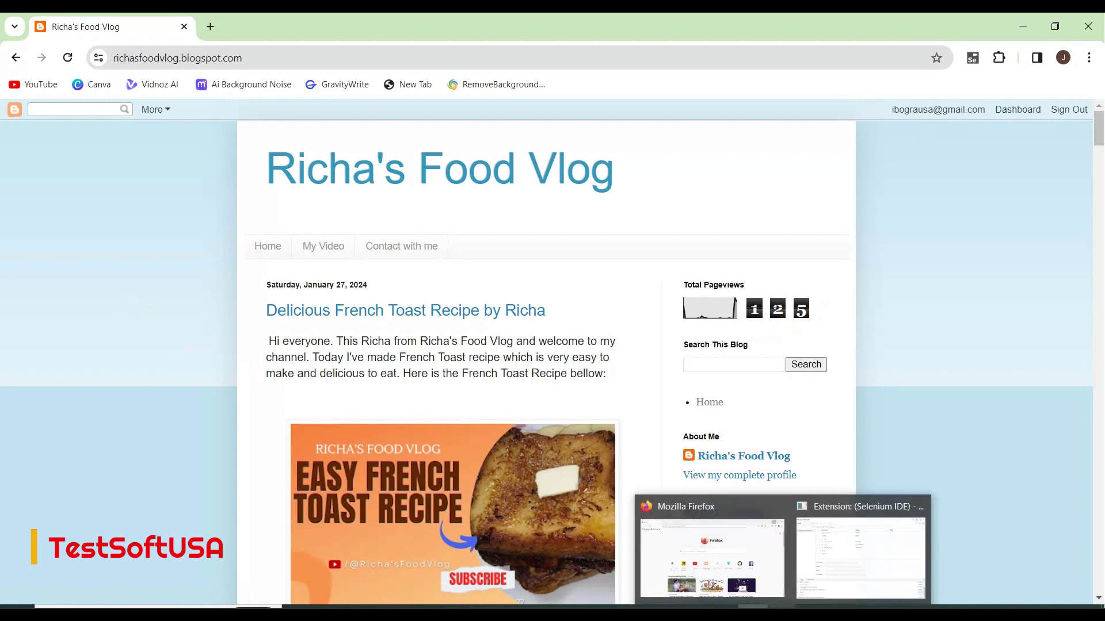
Return to Selenium IDE and rerun the WhileCommandIDE test to successful completion
left_click(852, 509)
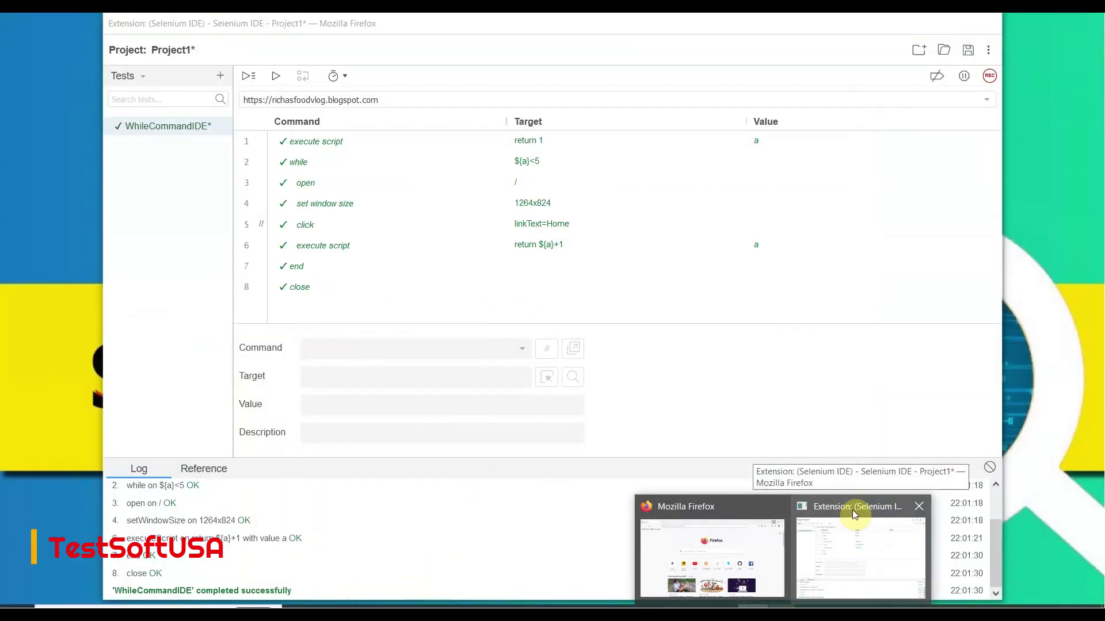
left_click(275, 76)
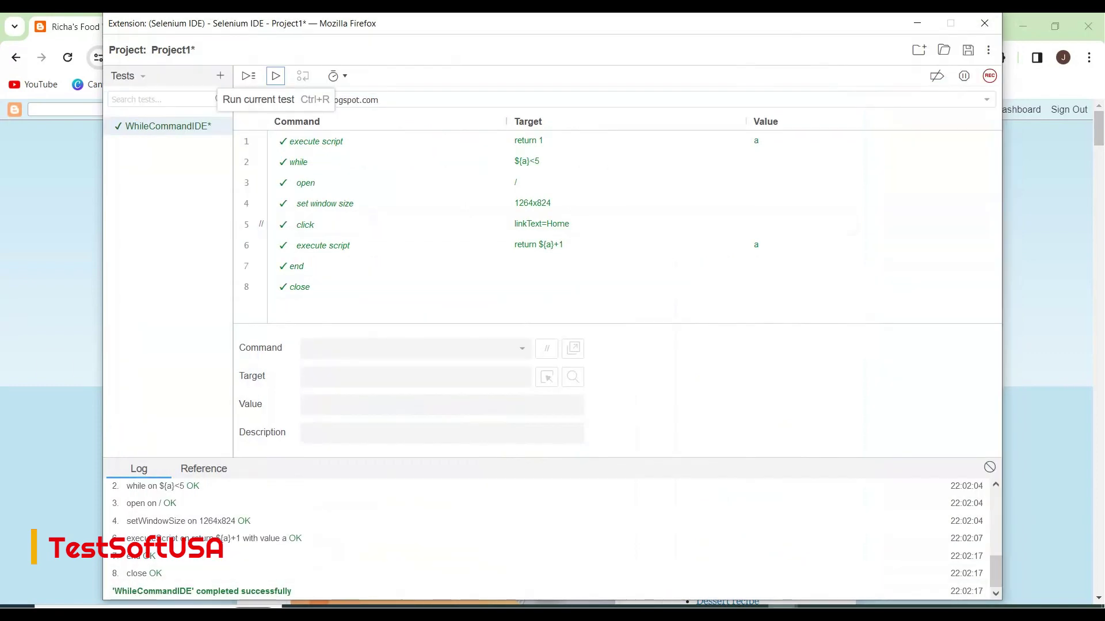
Reload the blog to confirm Total Pageviews at 130, then minimize Chrome
left_click(751, 605)
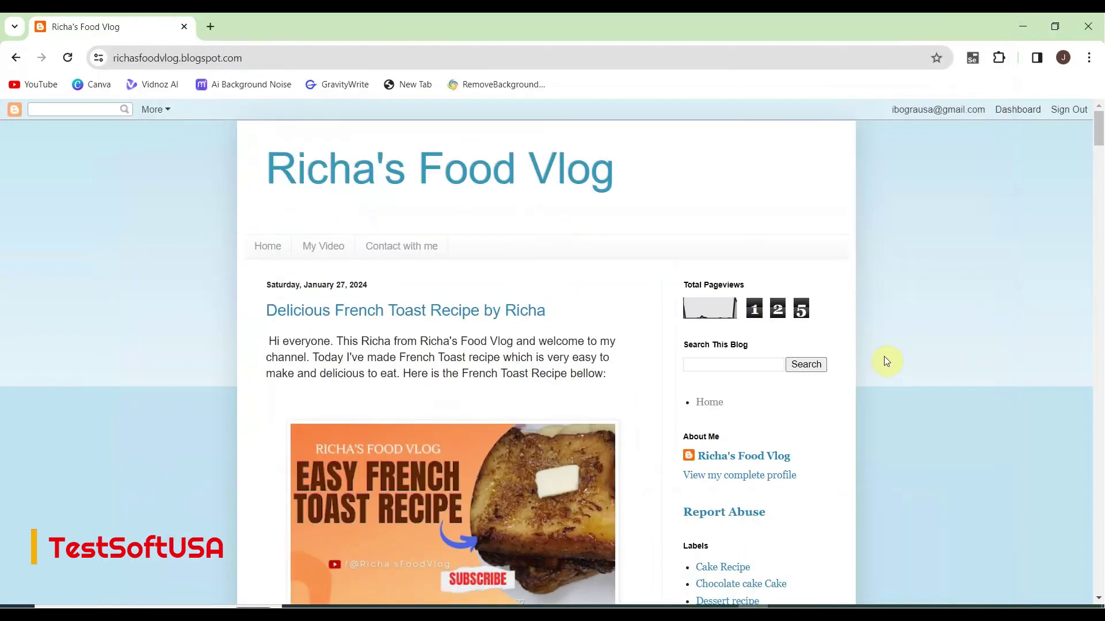
left_click(67, 57)
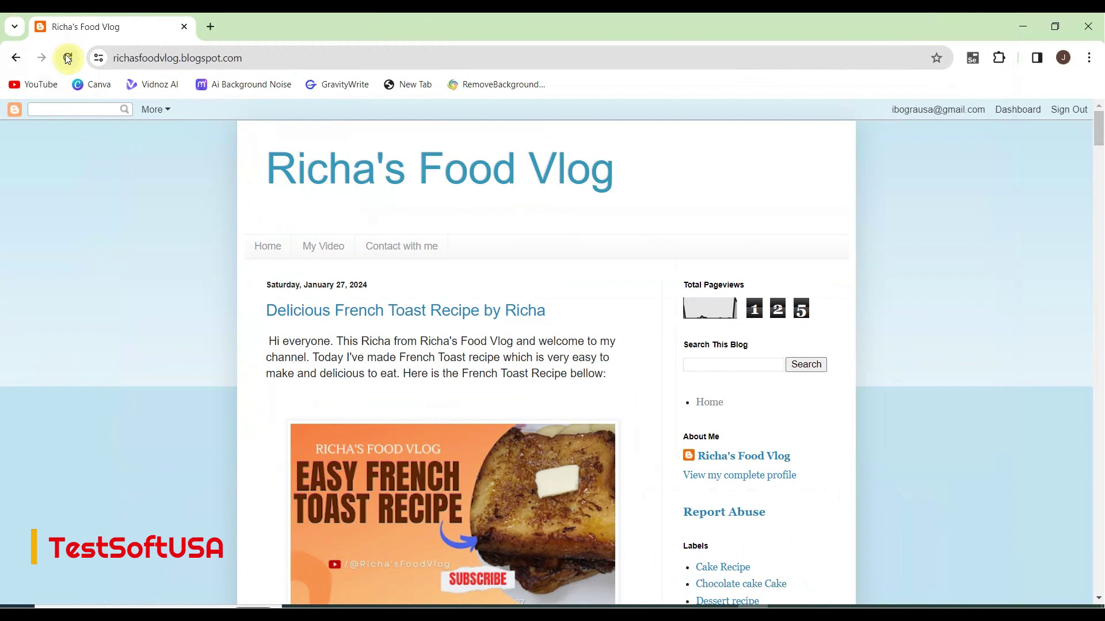
left_click(67, 57)
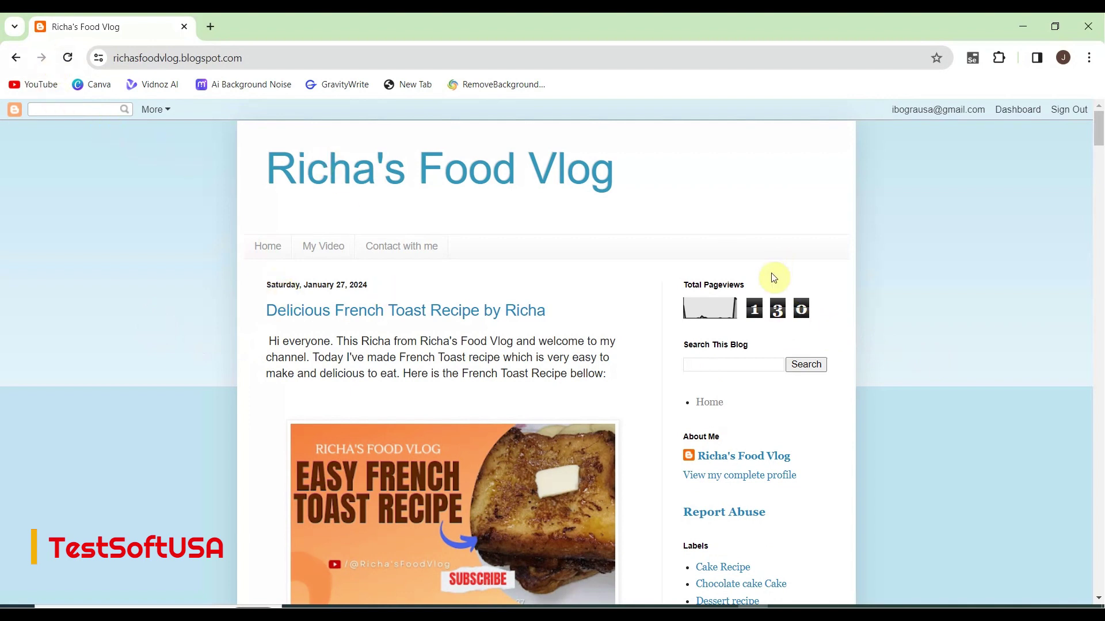
left_click(1020, 28)
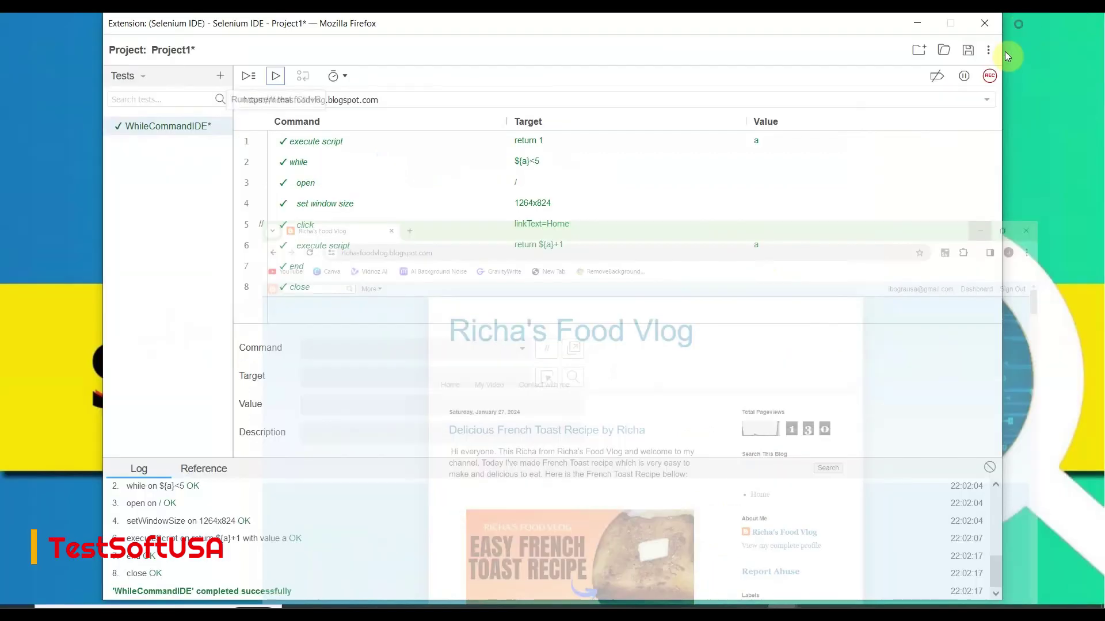